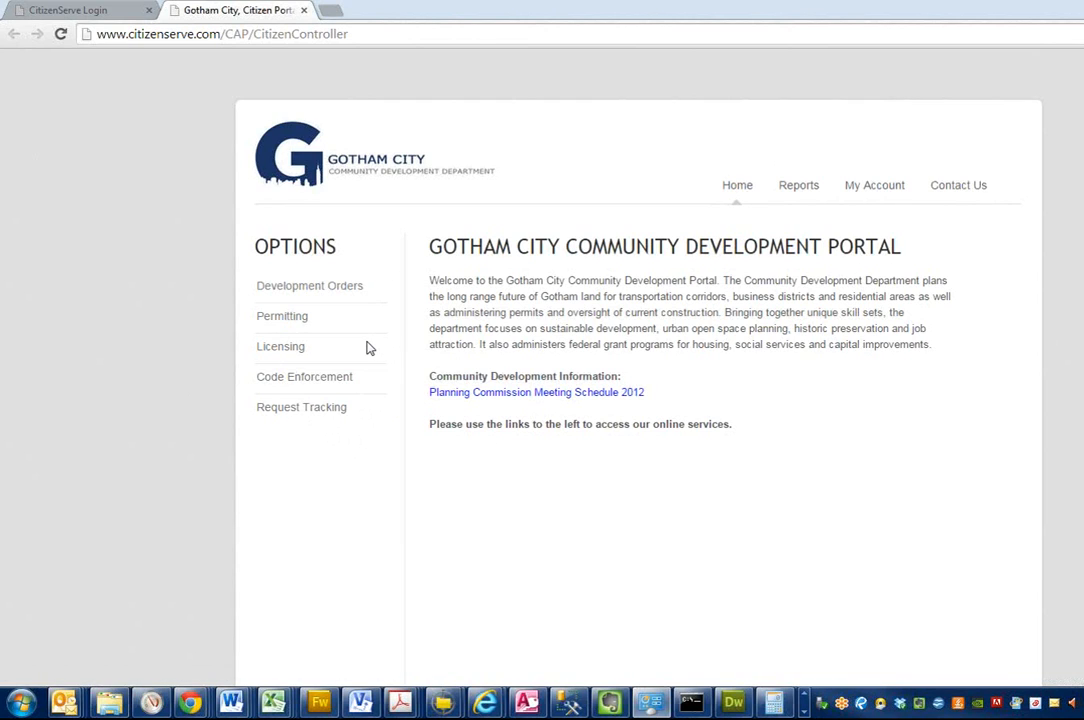
Step: Open the Code Enforcement section of the citizen portal and start submitting a complaint
click(316, 386)
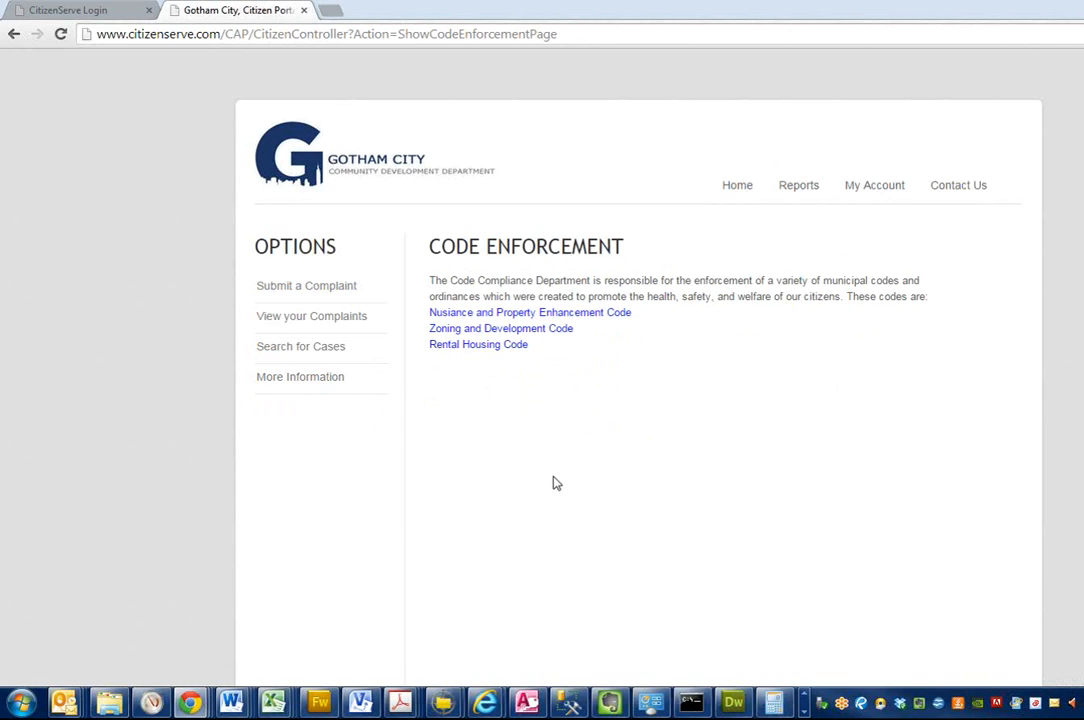
click(324, 288)
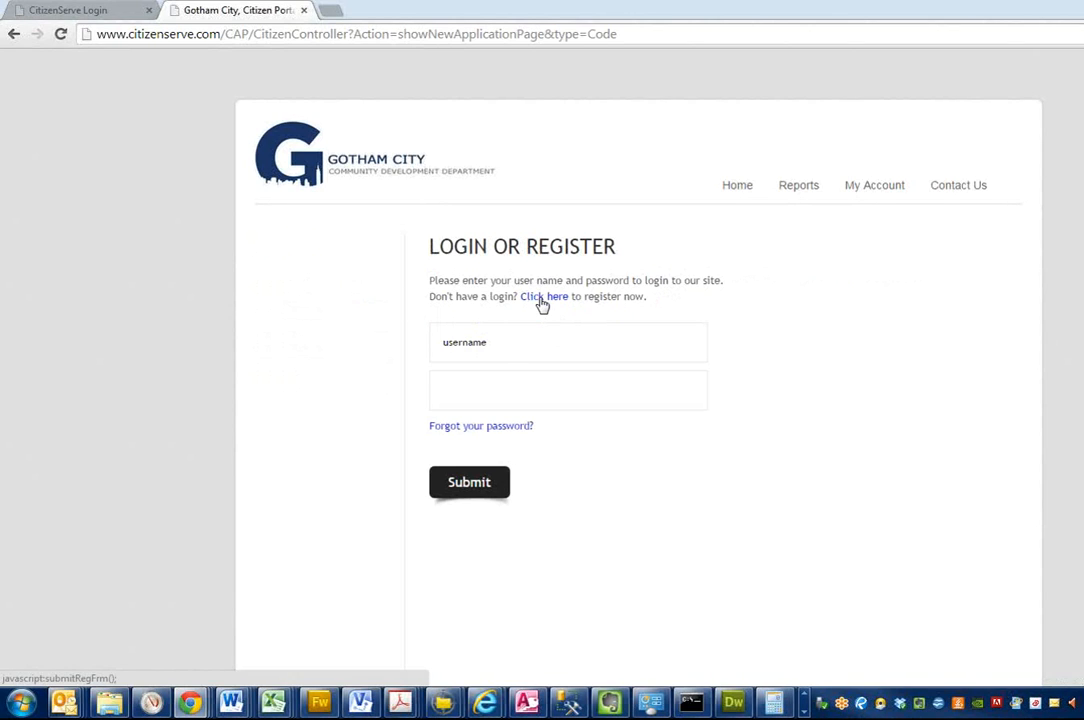
Step: Try to log in to the portal with a username and the account password
click(493, 339)
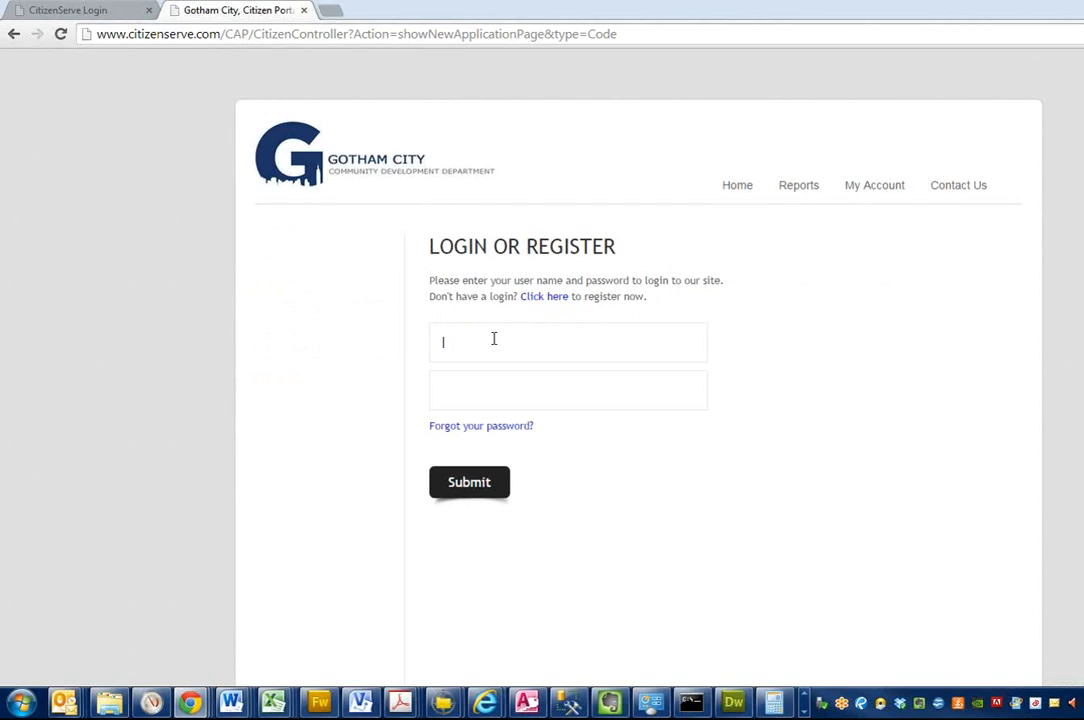
text(juli***)
key(Return)
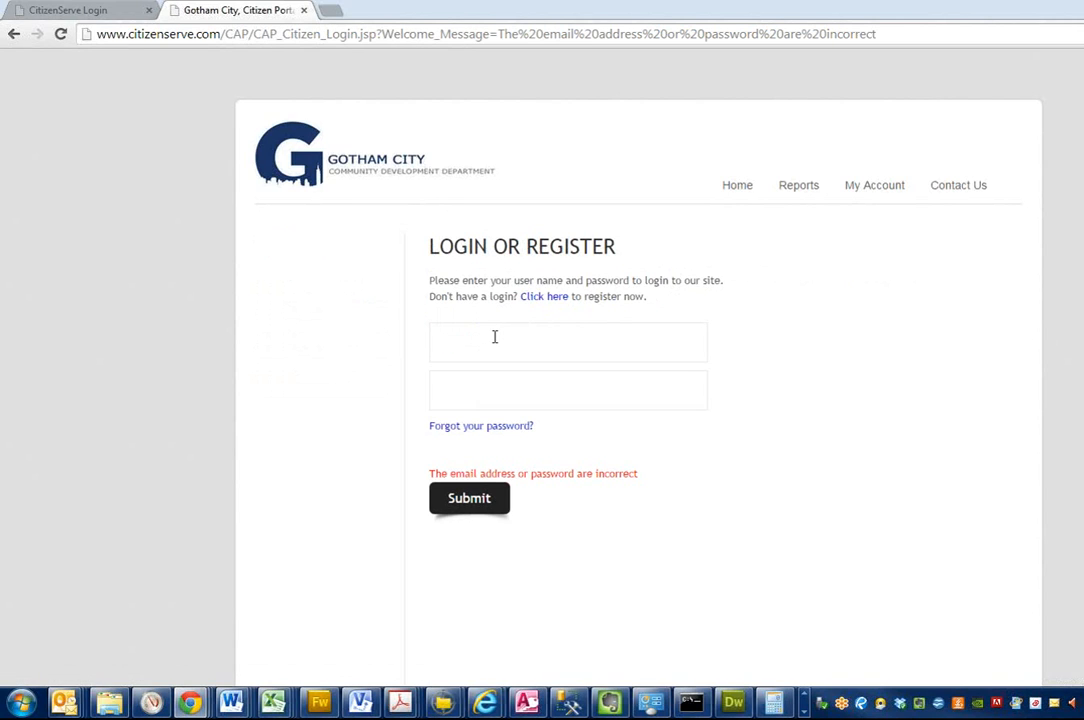
Step: Log in to the citizen portal with the full username and the account password
click(494, 337)
text(julieg555••••••)
key(Return)
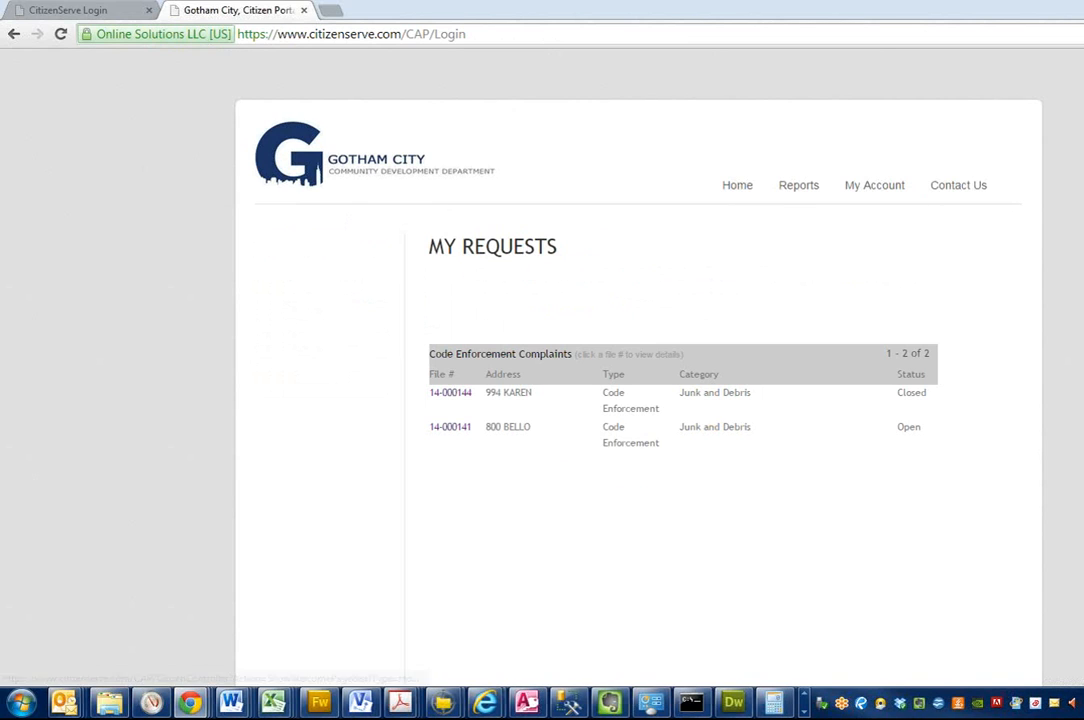
Step: Return to the portal home page and start a new Code Enforcement complaint
click(278, 178)
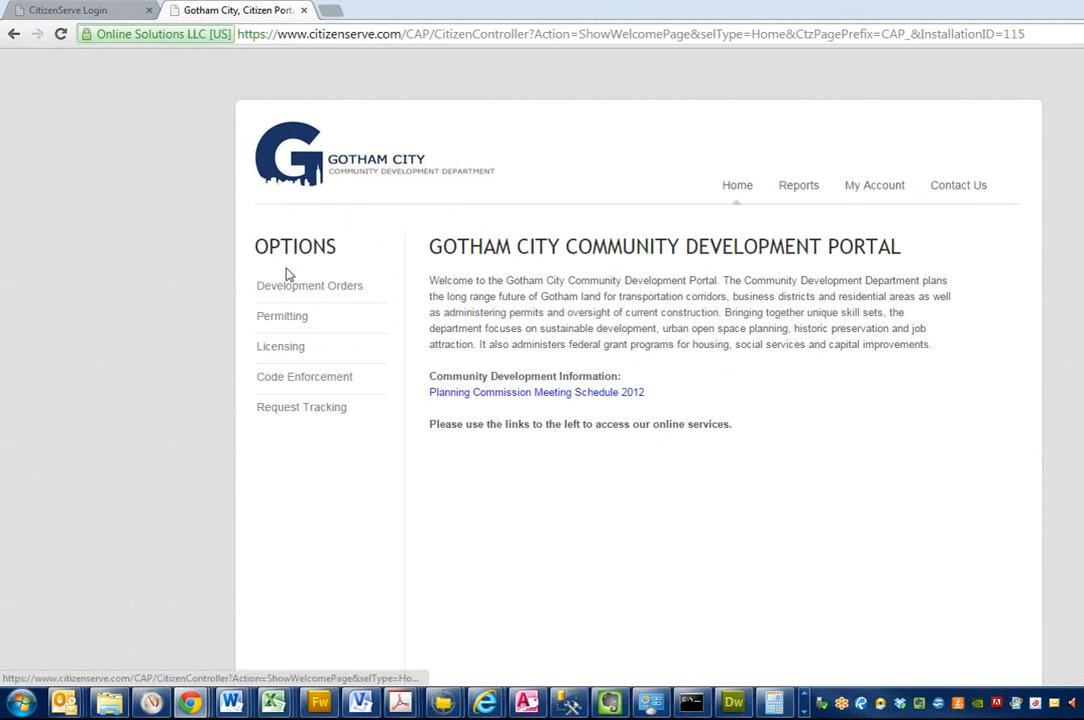
click(278, 377)
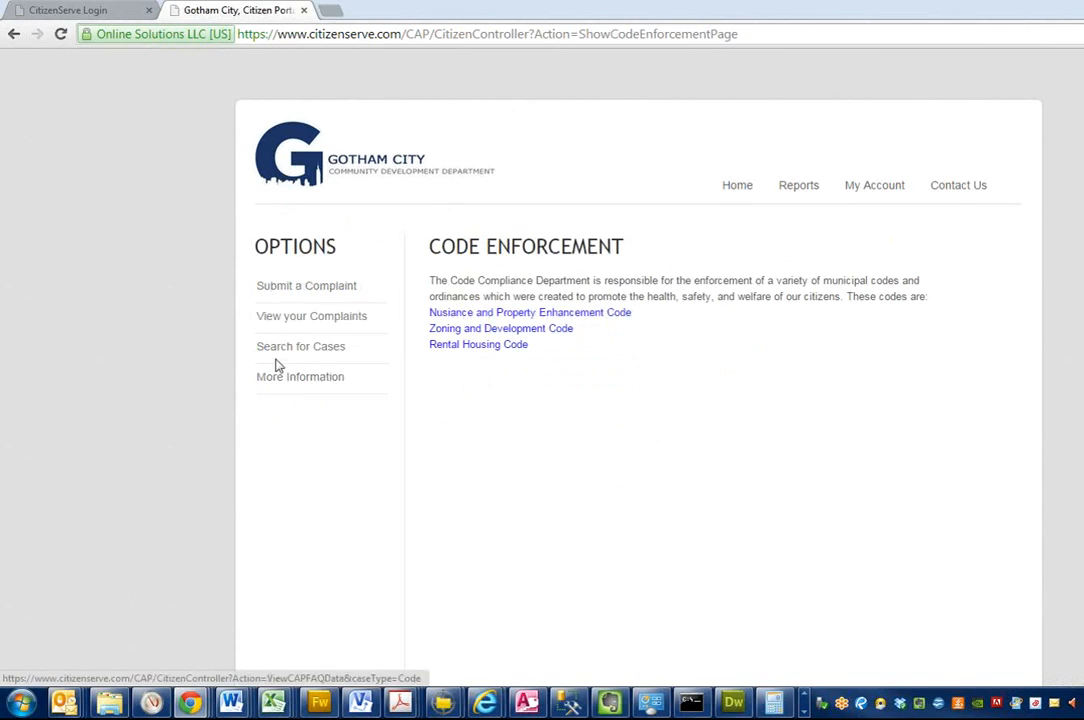
click(289, 287)
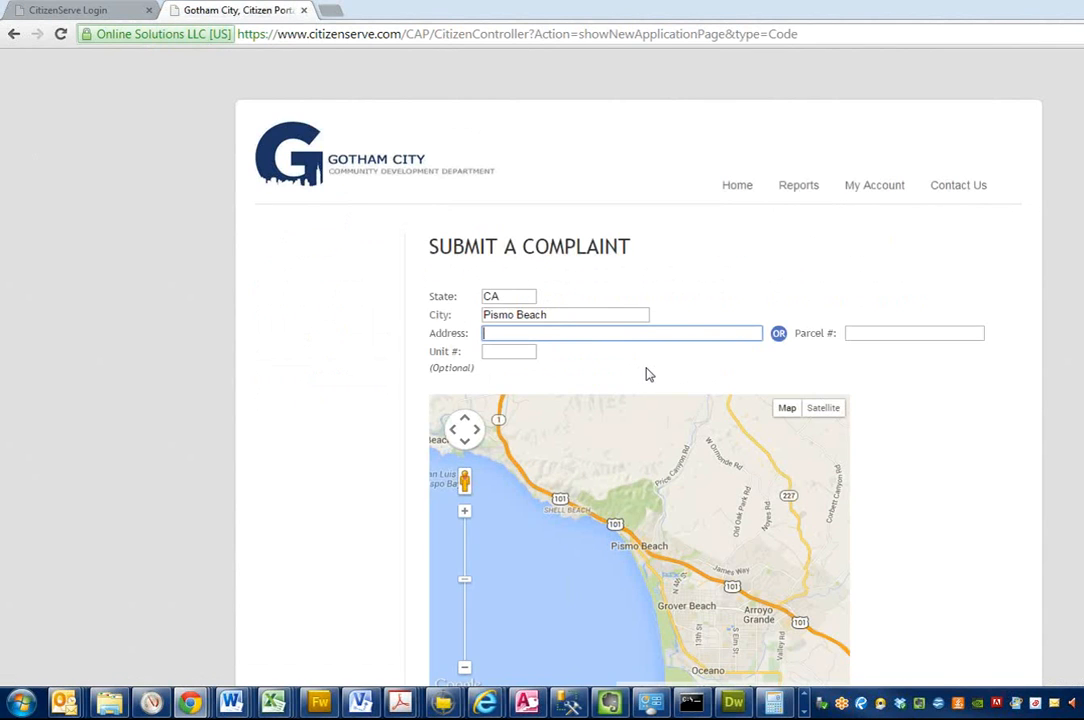
Step: Enter the street address of the property in question and submit the location
key(Tab)
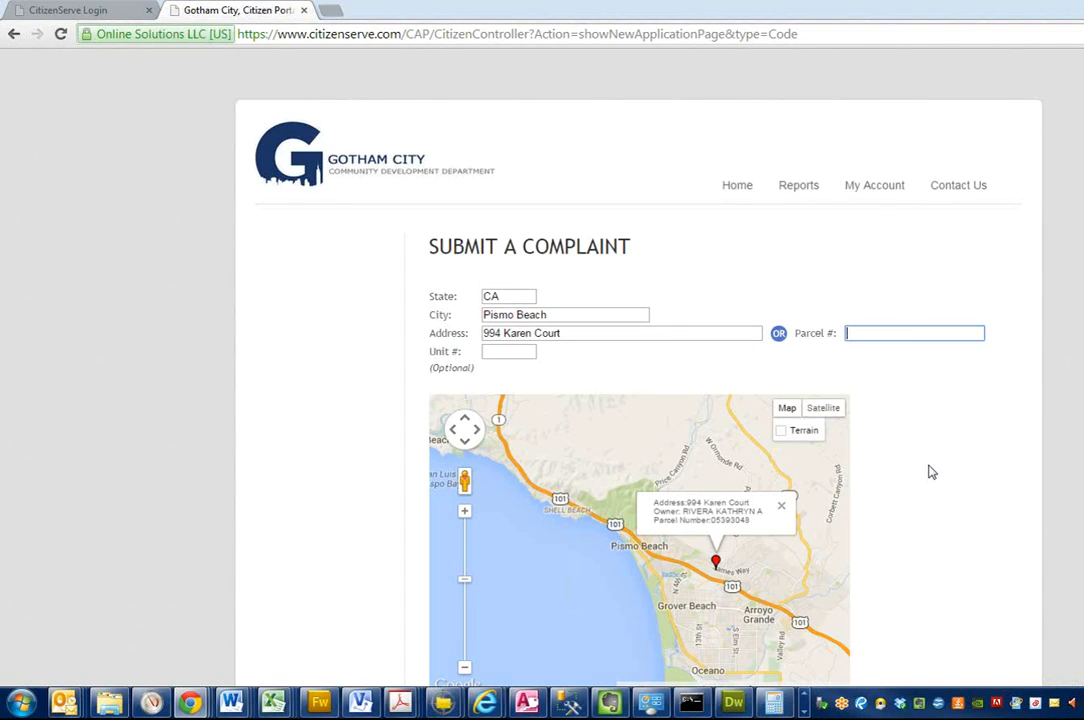
scroll(932, 472, down, 1)
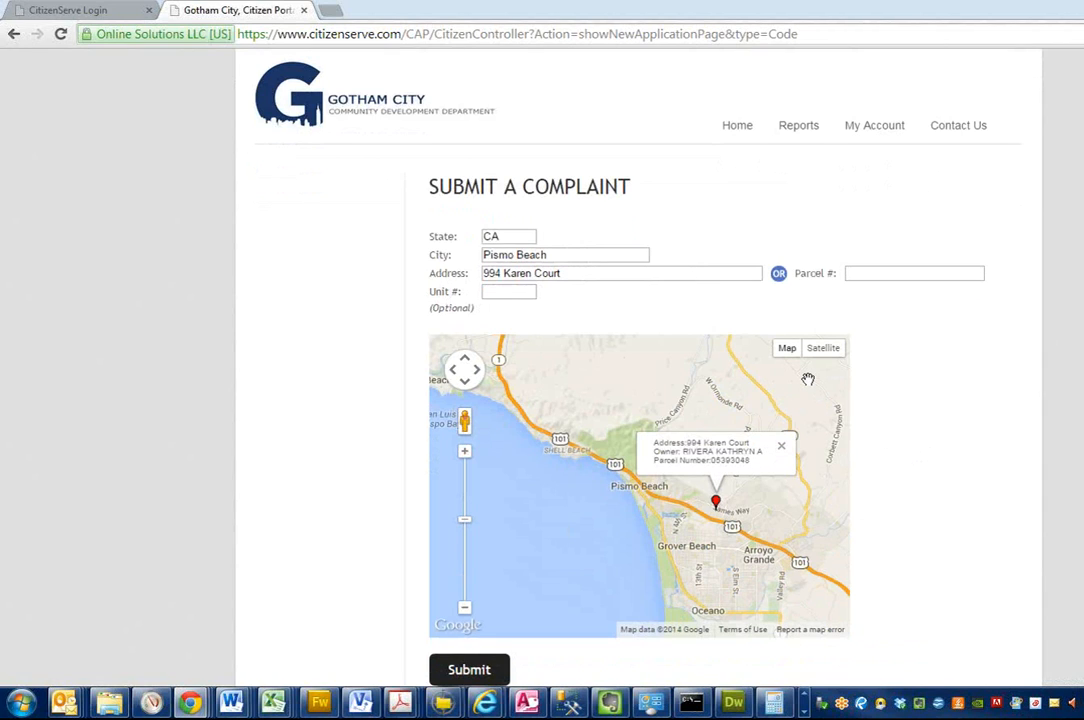
click(492, 676)
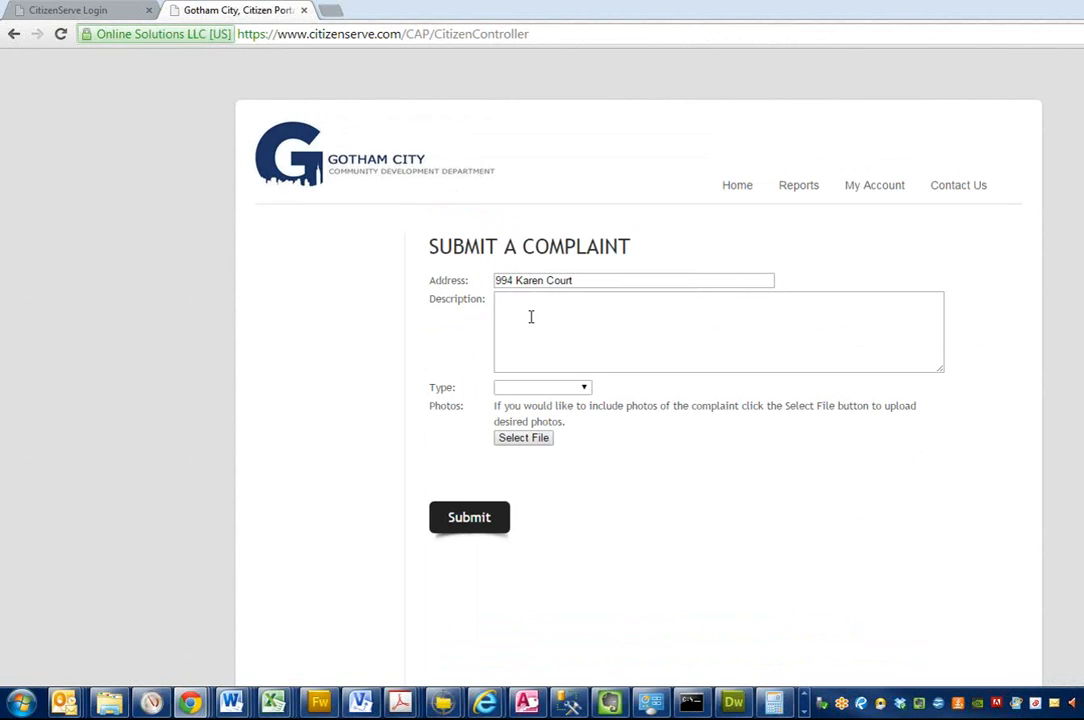
Step: Describe the complaint as "my neighbor has junk cars and debris in the front yard." and set its type to Junk and Debris
click(535, 320)
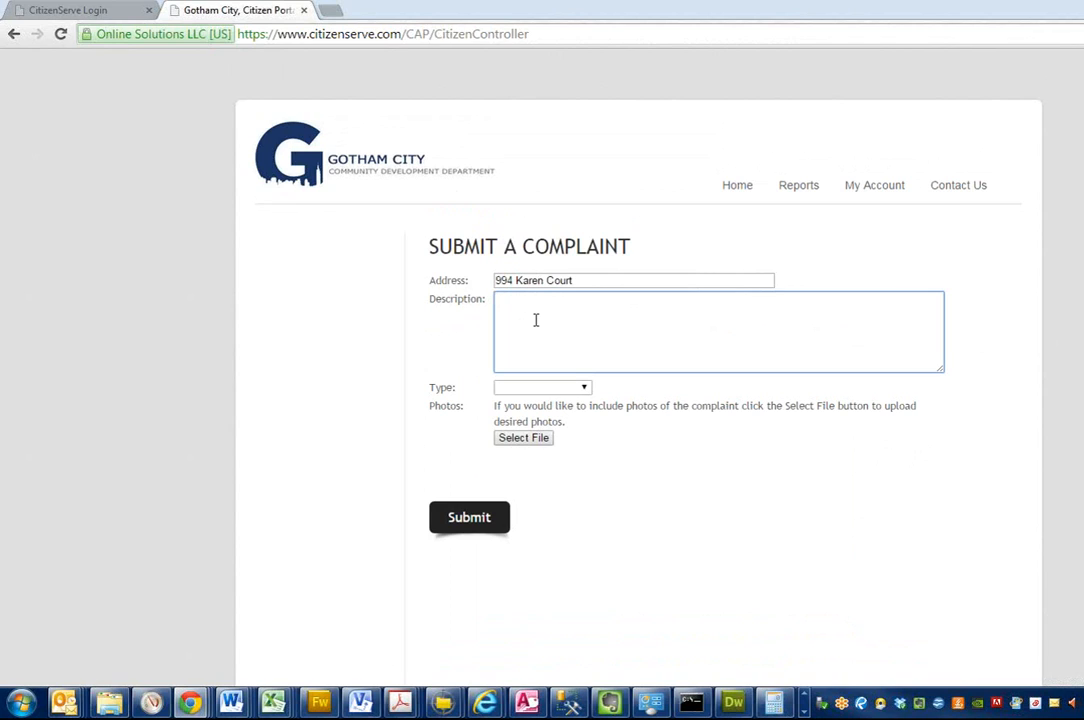
text(my neighbor has junk cars and dre)
key(BackSpace)
key(BackSpace)
text(ebri in the)
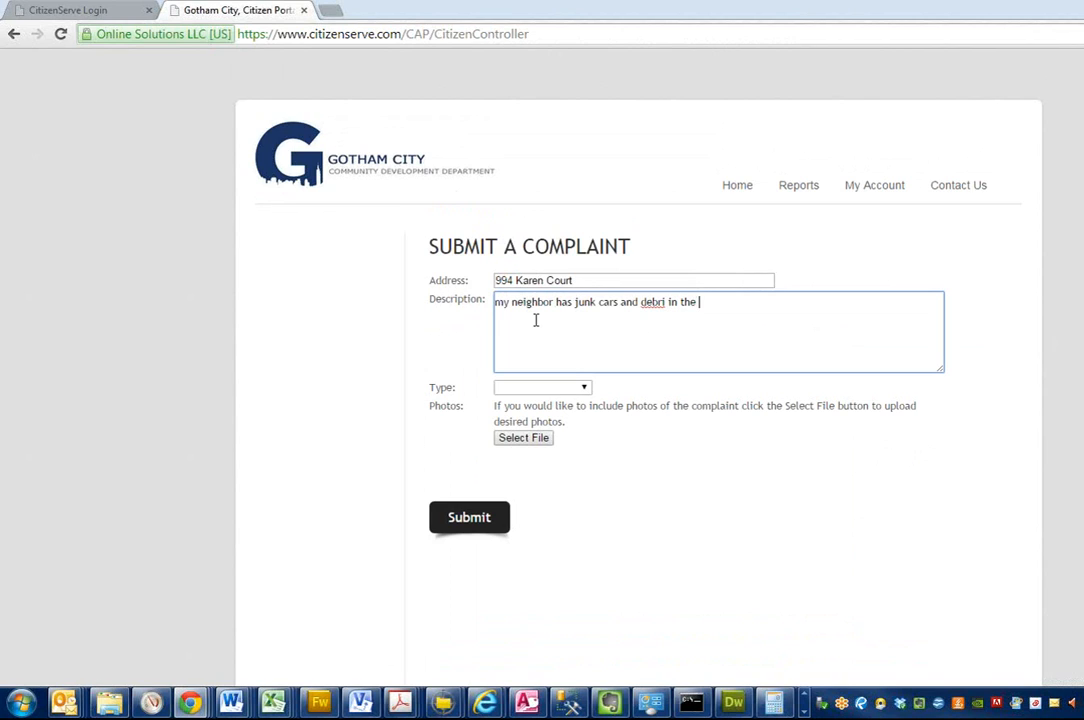
text( front yard.)
right_click(654, 305)
click(700, 311)
click(576, 387)
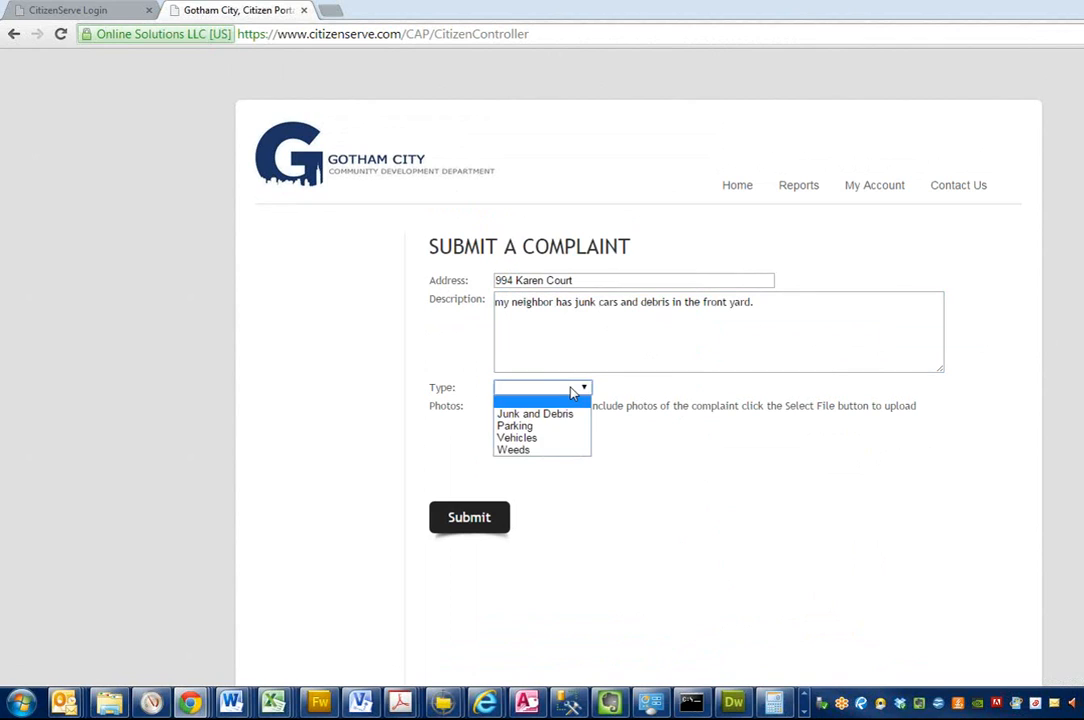
click(524, 415)
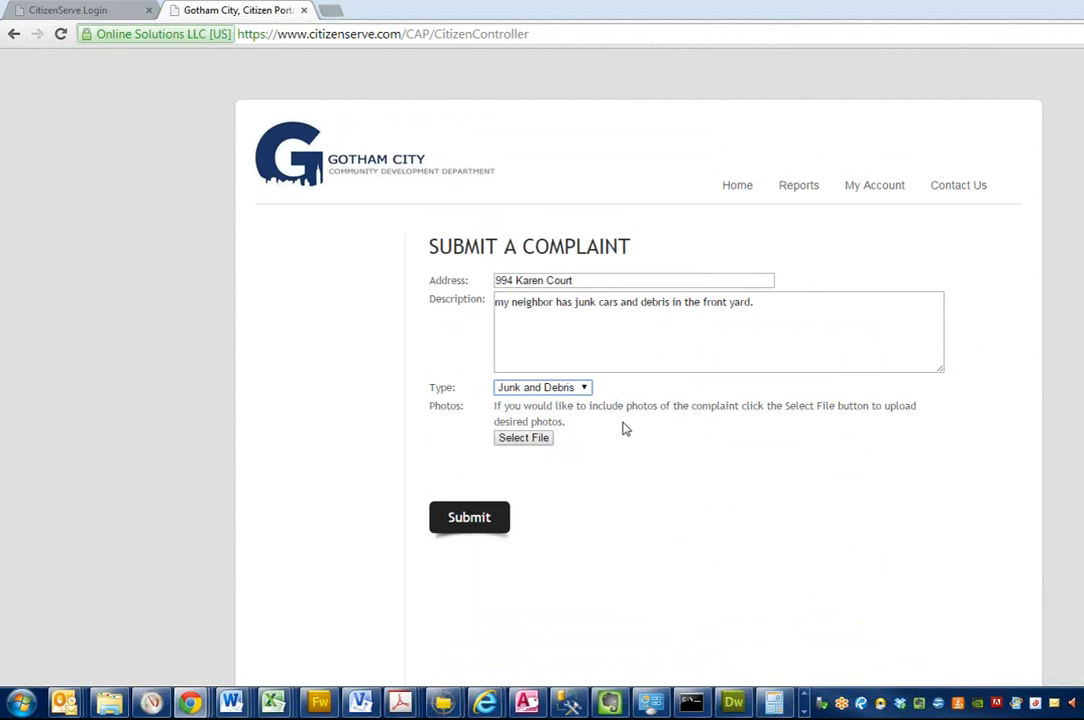
Step: Start attaching a photo to the complaint and browse to the CitizenServe folder on Local Disk (C:)
click(522, 439)
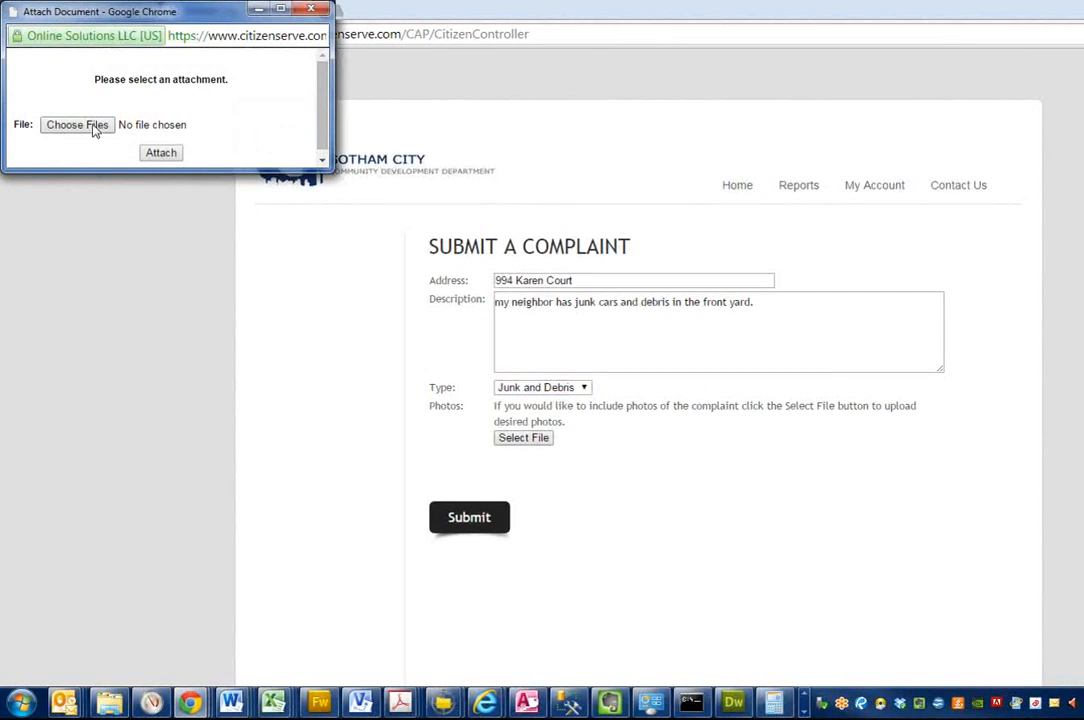
click(94, 127)
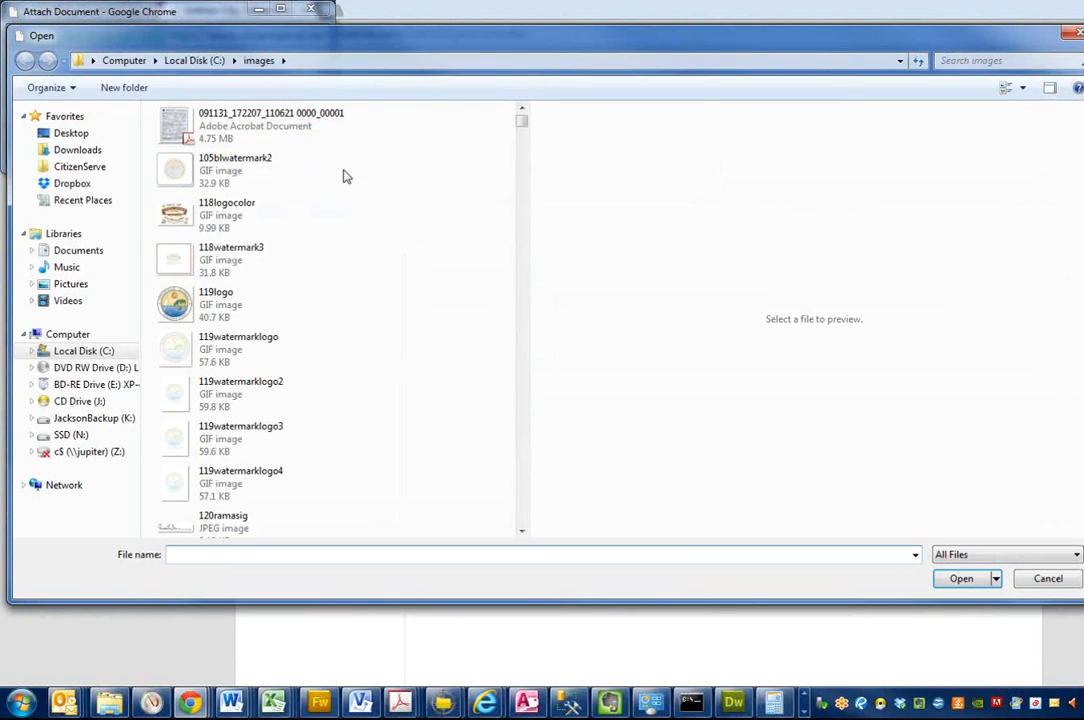
click(203, 62)
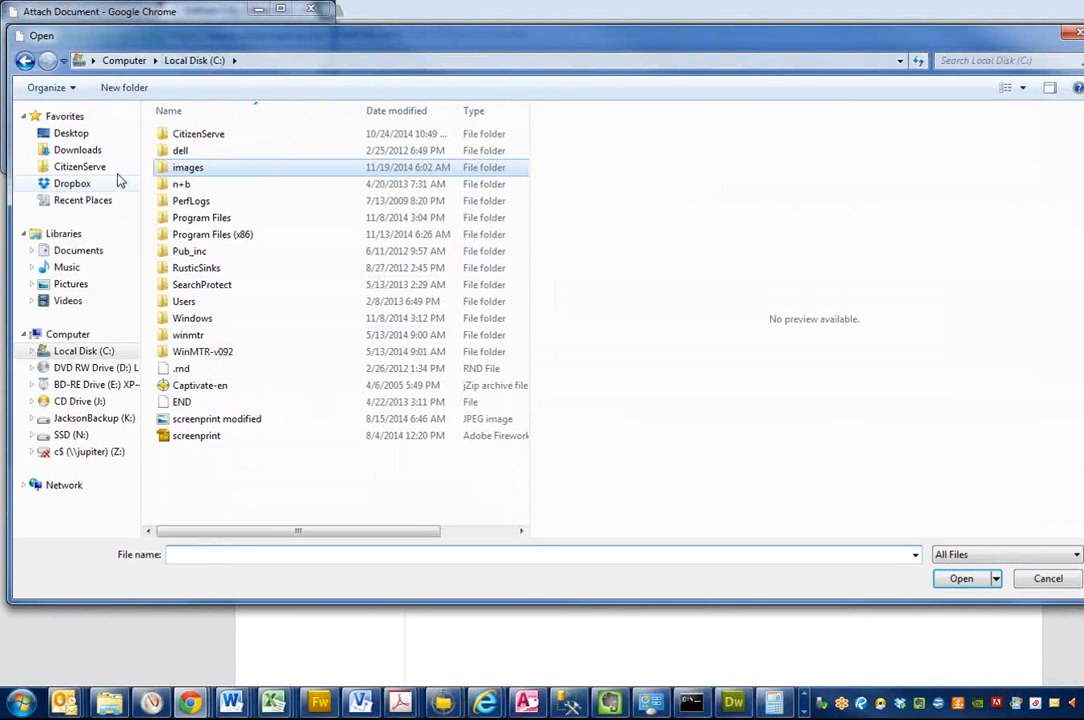
click(124, 60)
double_click(212, 135)
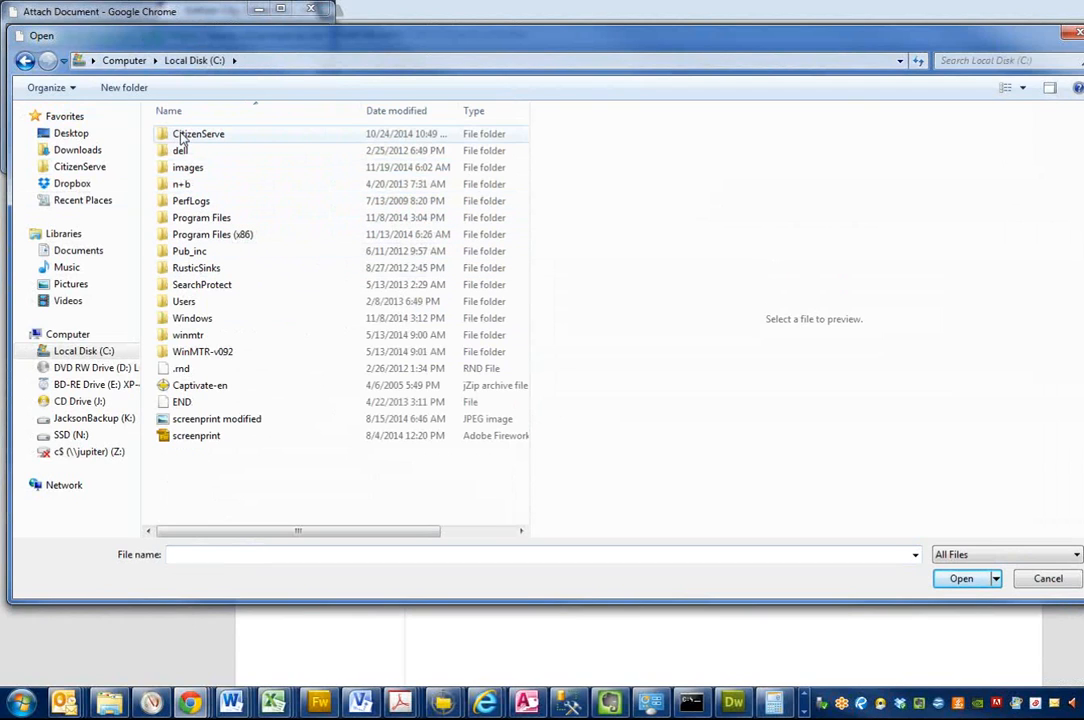
double_click(185, 136)
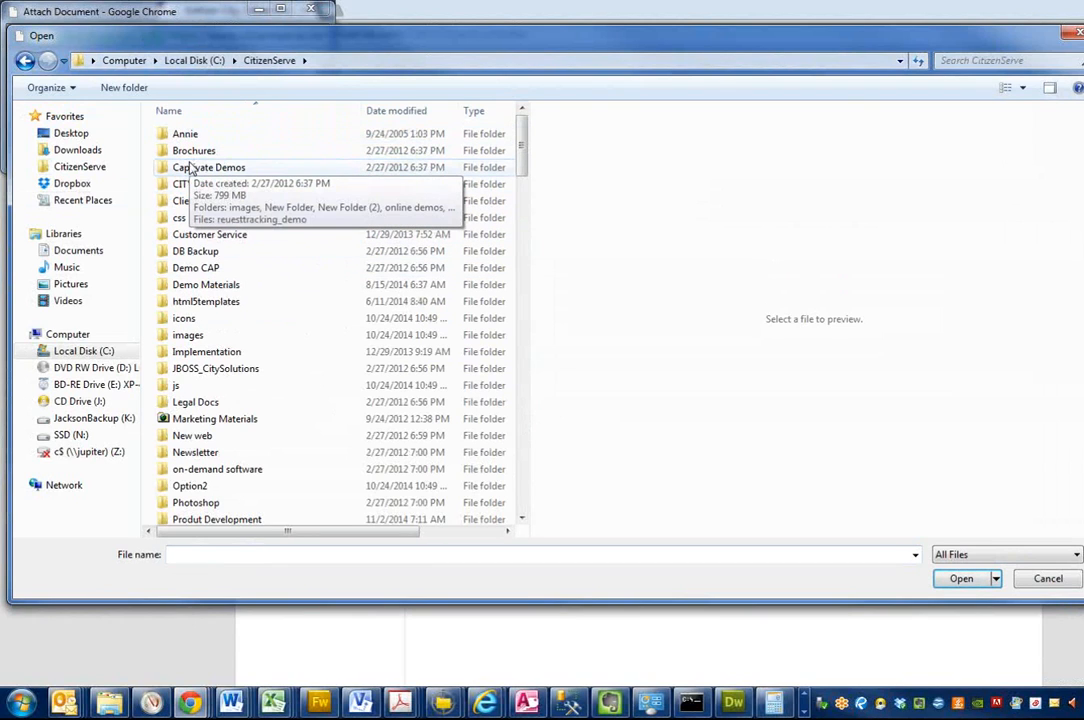
click(213, 269)
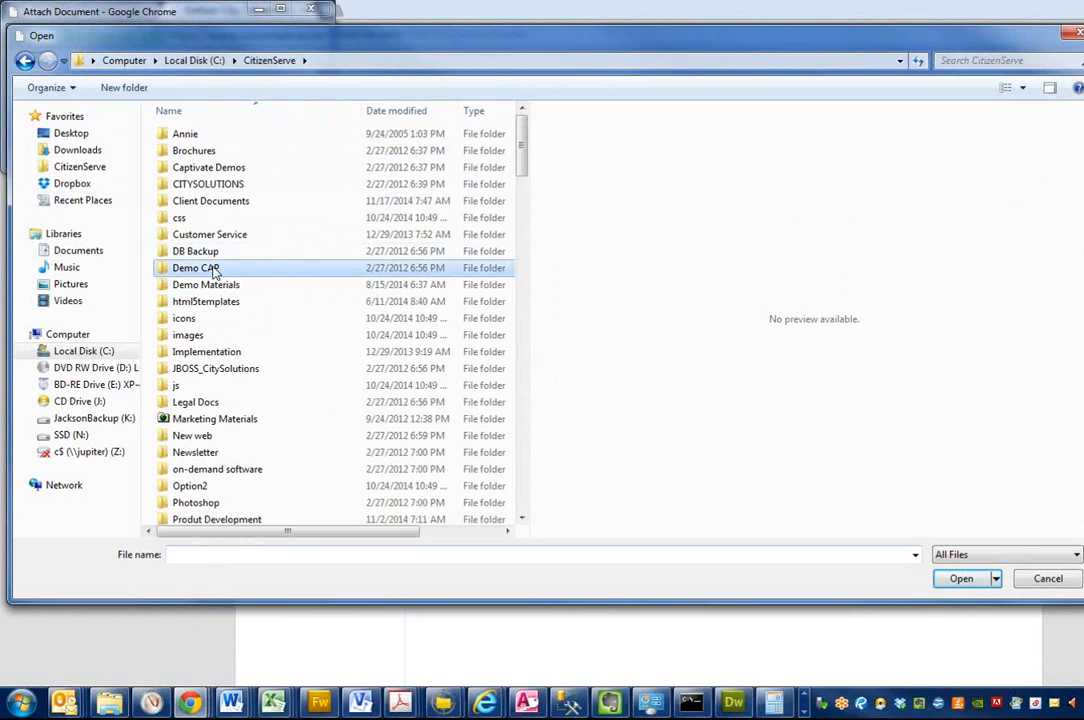
double_click(213, 269)
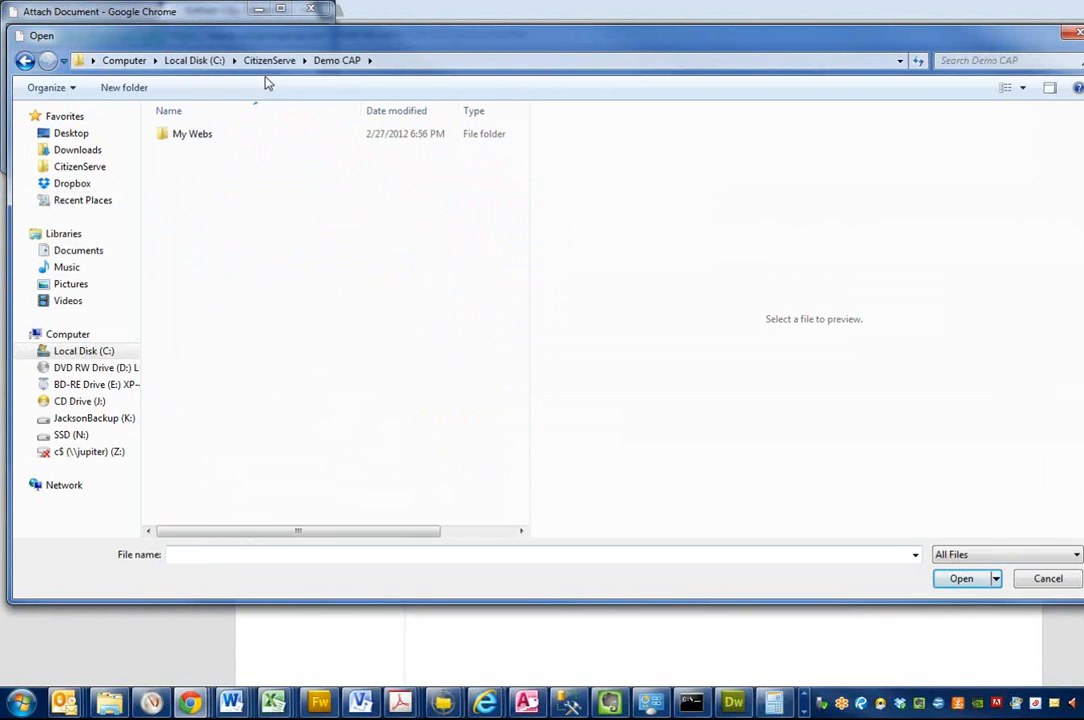
click(269, 60)
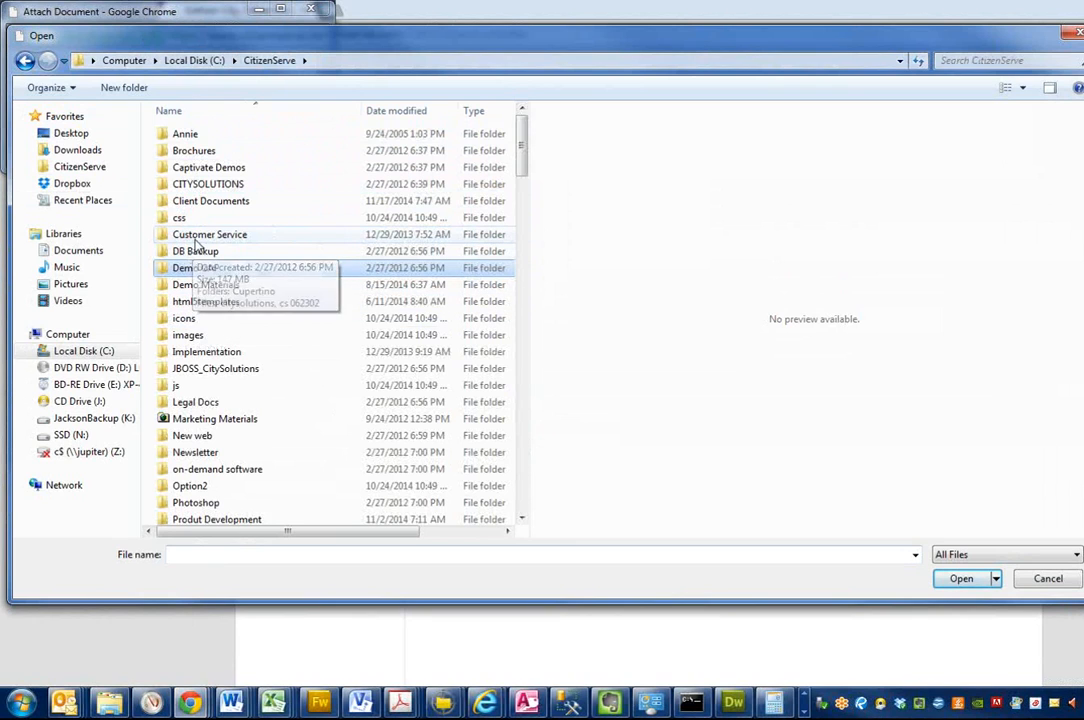
Step: Attach "debri in yard.GIF" from the Demo Materials folder and submit the complaint
double_click(190, 285)
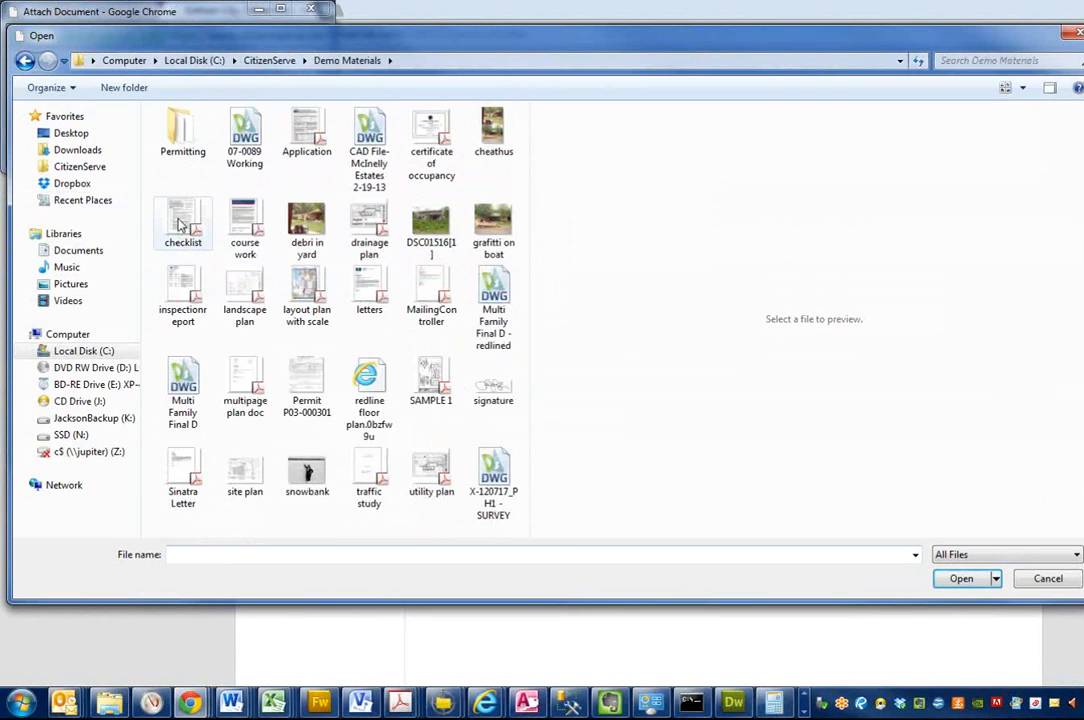
double_click(306, 222)
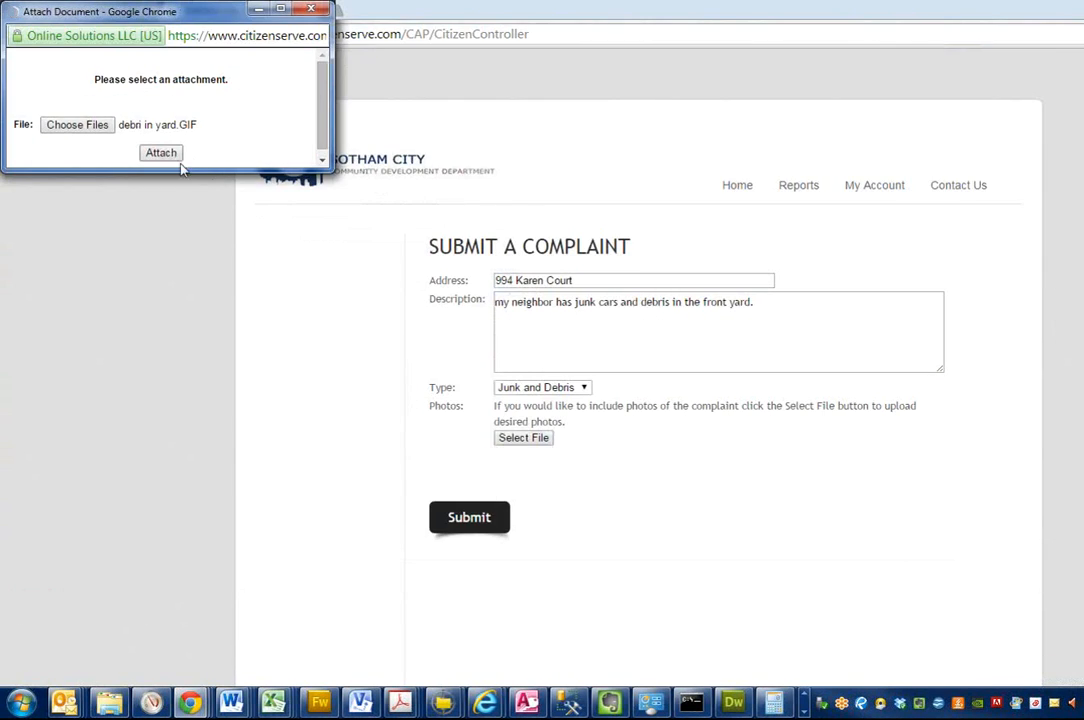
click(177, 157)
click(479, 514)
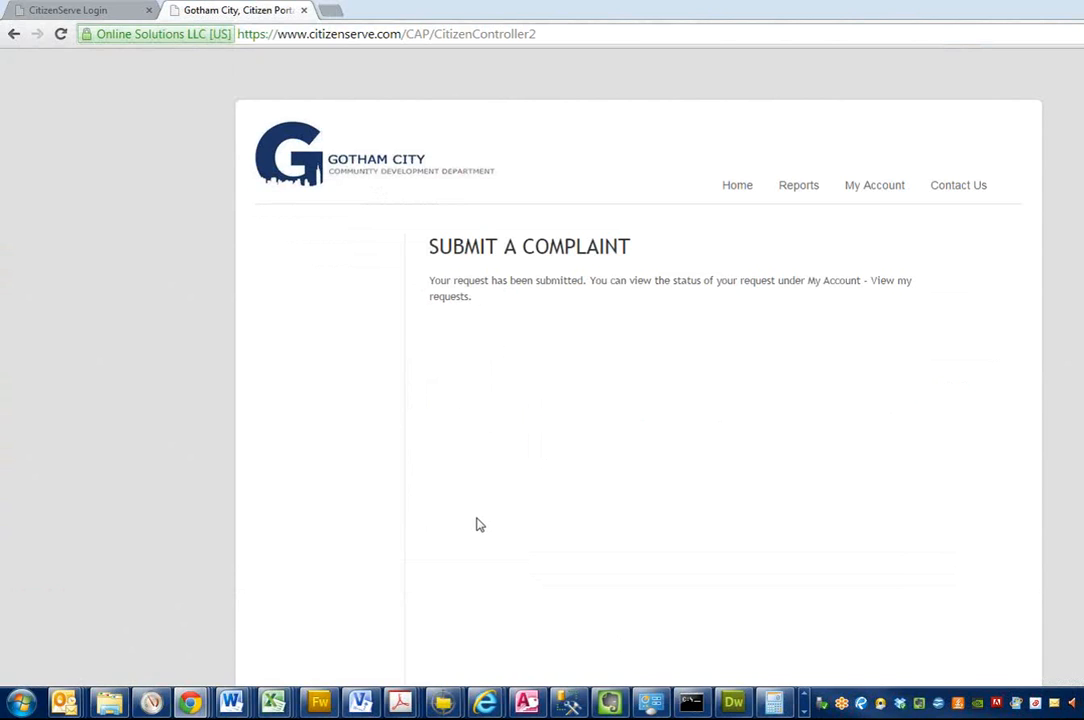
Step: Switch to the CitizenServe staff site and log in with the username and account password
click(91, 12)
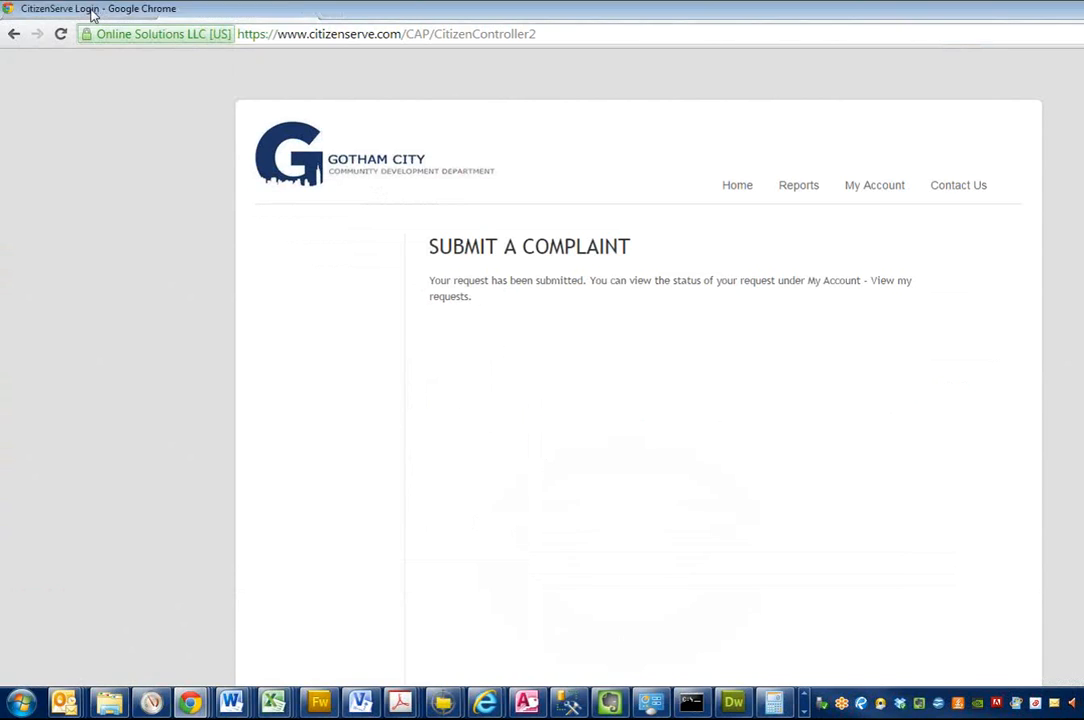
click(646, 282)
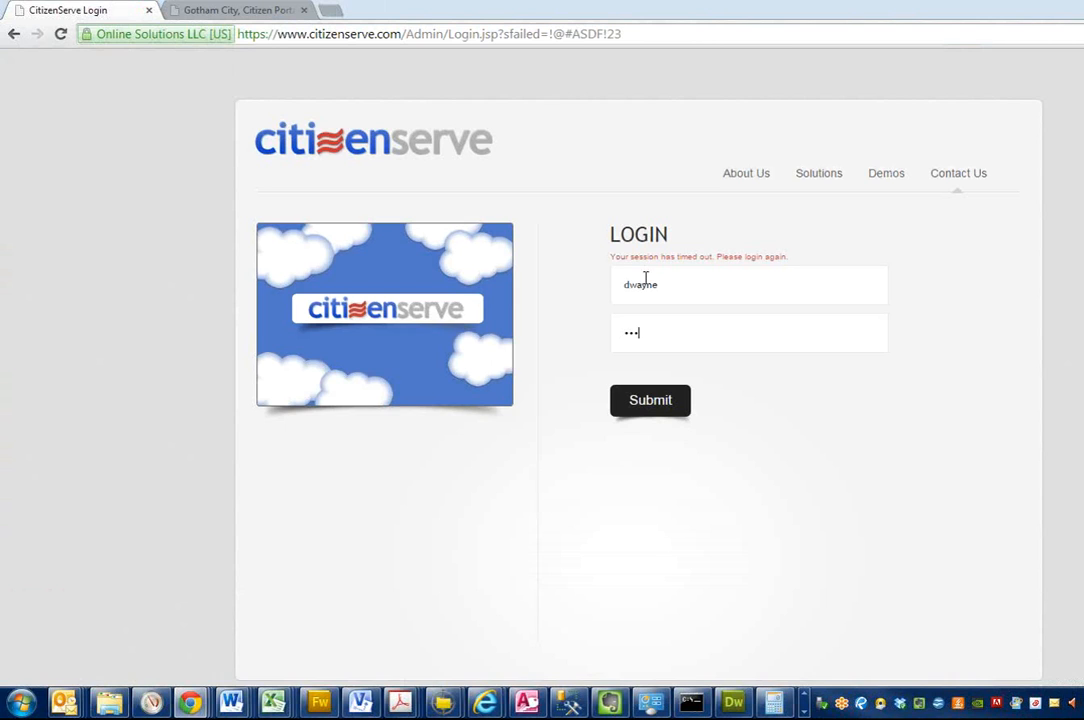
key(Return)
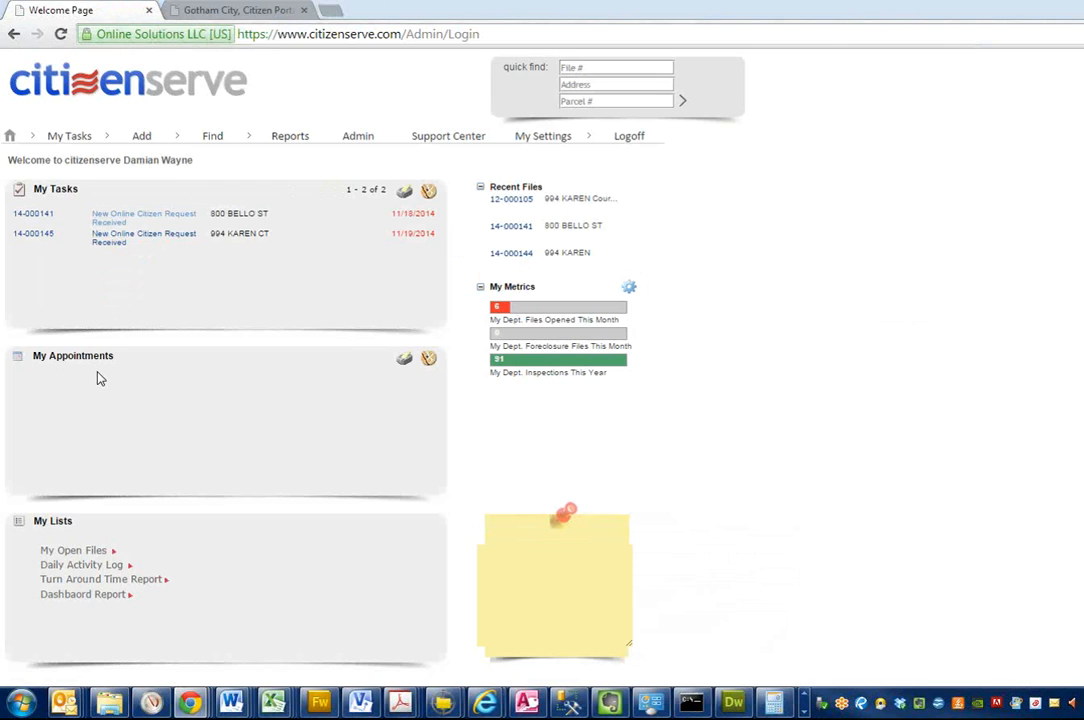
Step: Open the New Online Citizen Request Received task dated 11/19/2014 and review the case file's details
click(105, 249)
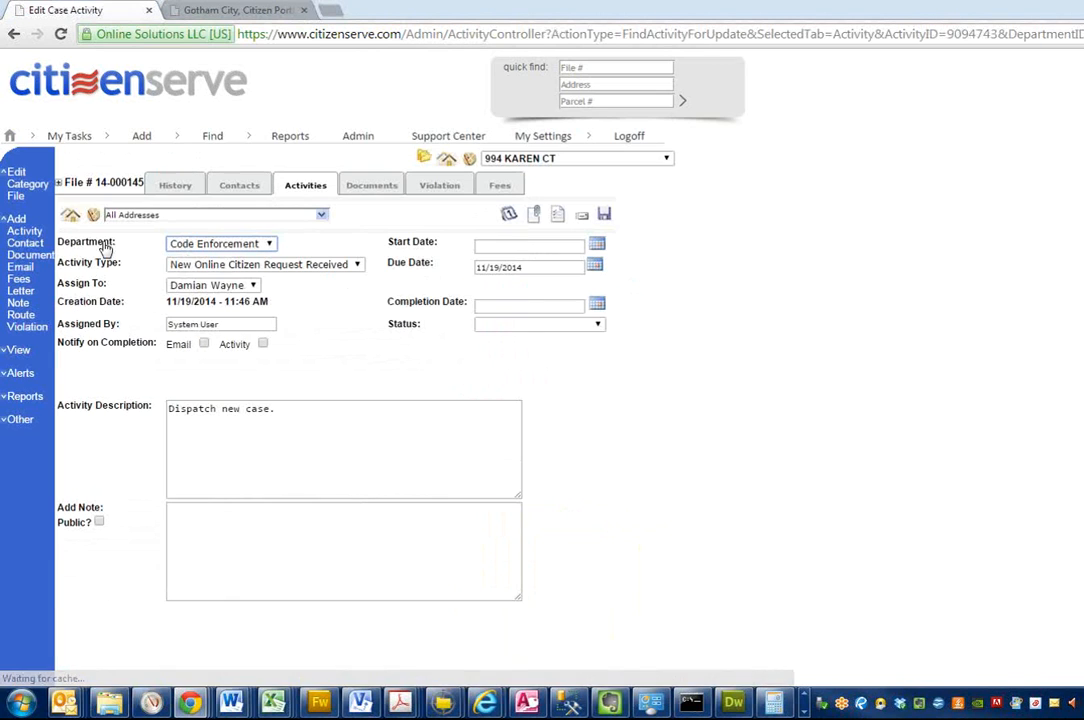
click(59, 183)
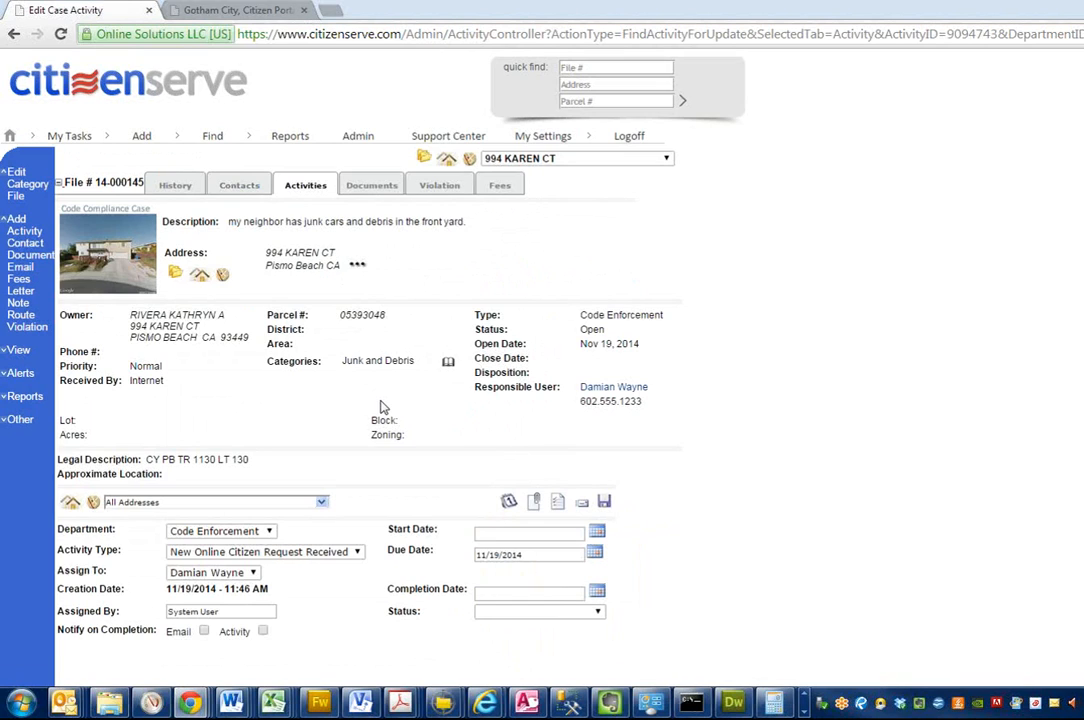
click(58, 182)
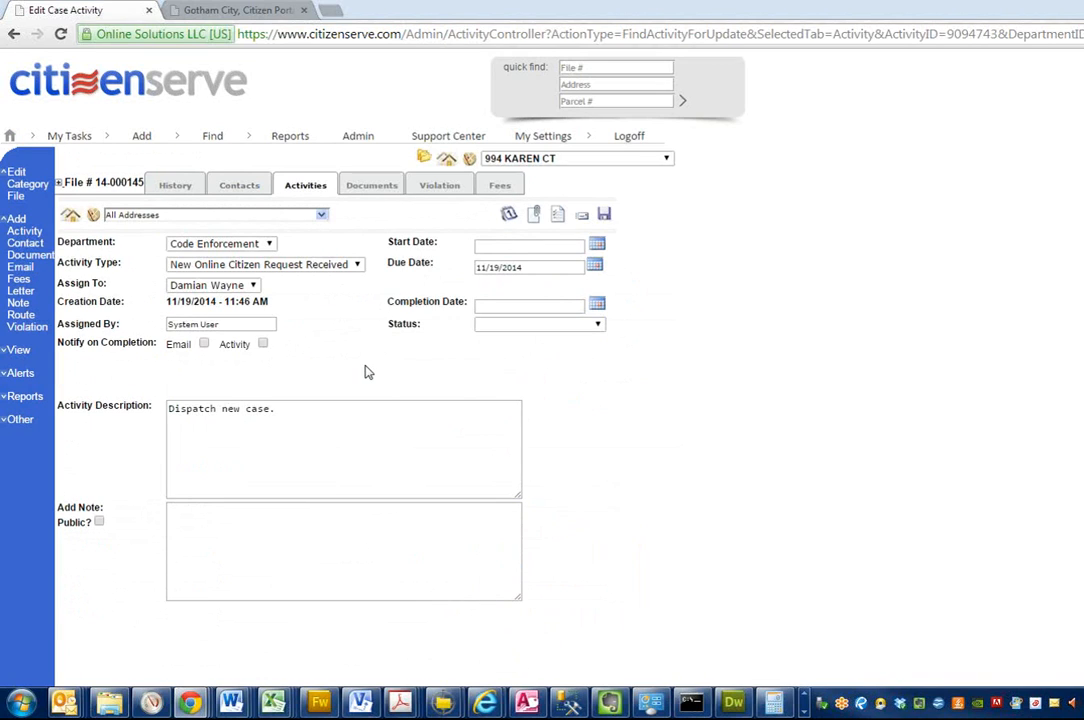
Step: Proceed to adding an Inspection activity to the case and set its completion date to 11/19/2014
click(510, 218)
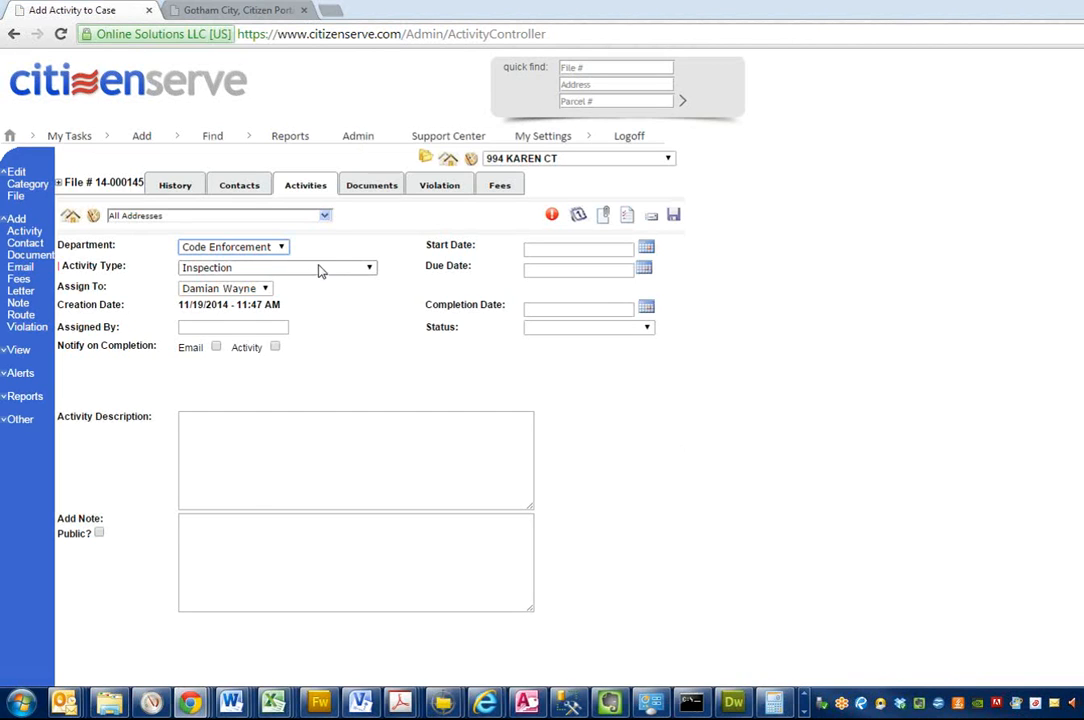
click(646, 306)
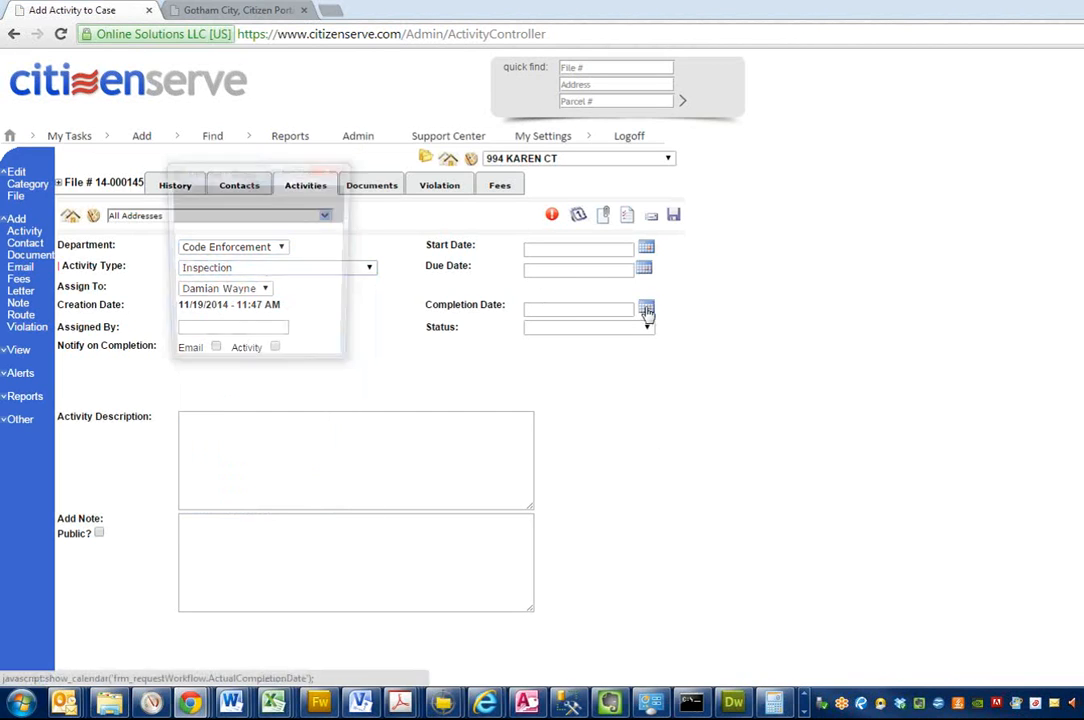
click(250, 304)
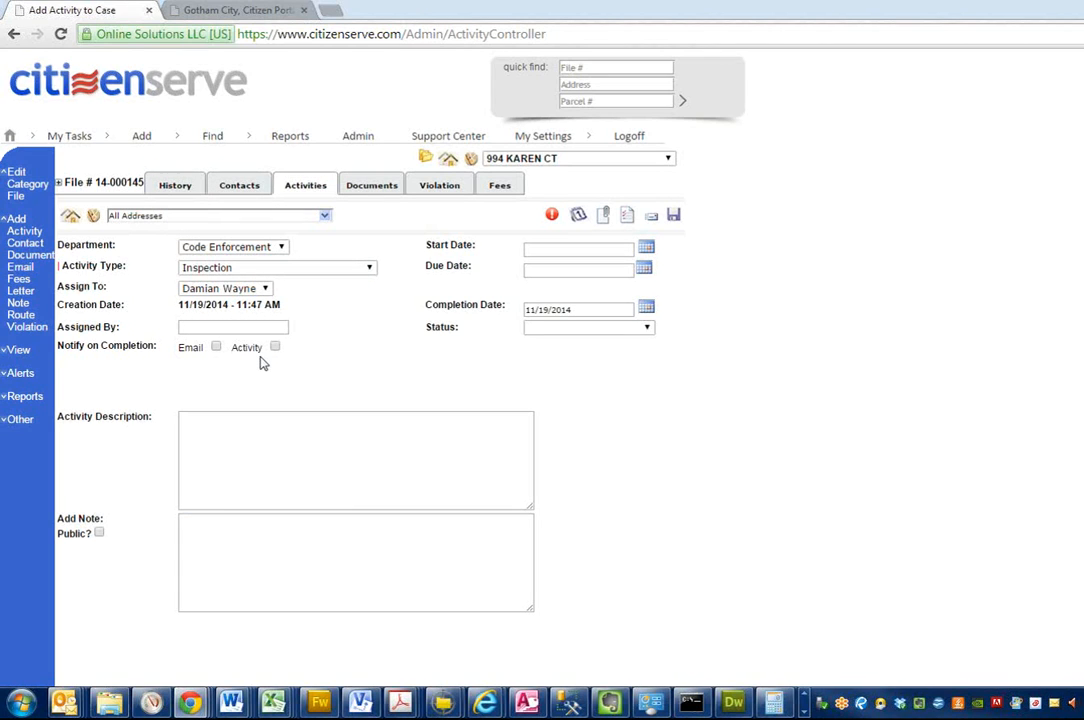
Step: Start a violation on the inspection with description "Nusiances - Junk" (code 38-92.1) and follow-up date 12/03/2014
click(552, 217)
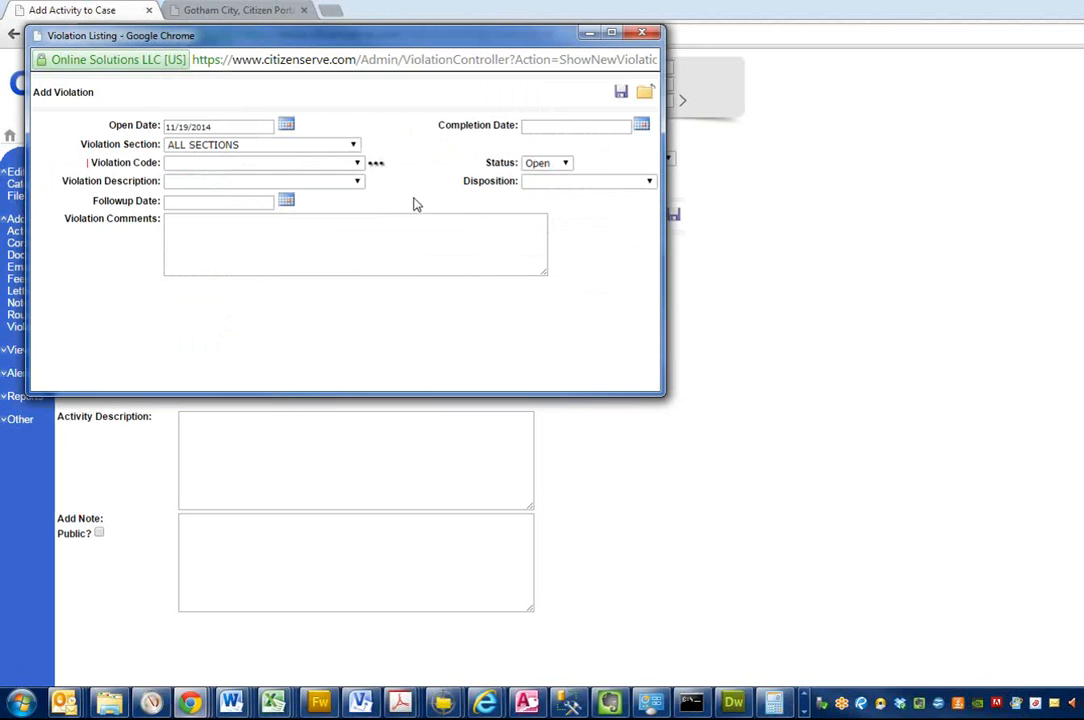
click(357, 181)
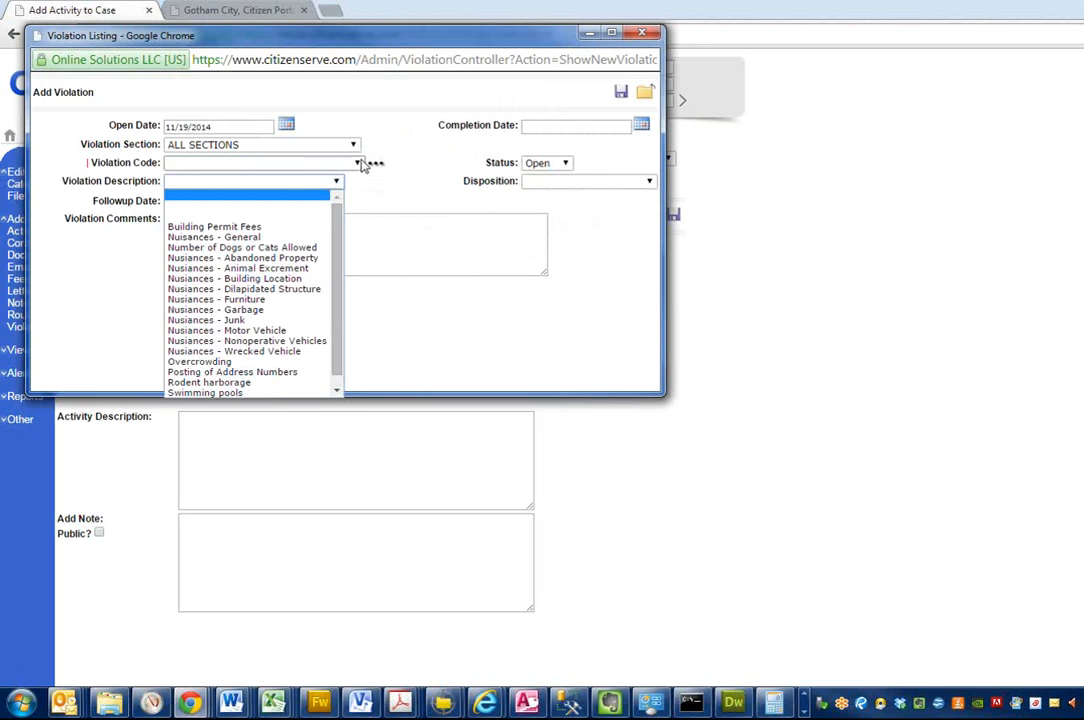
click(357, 162)
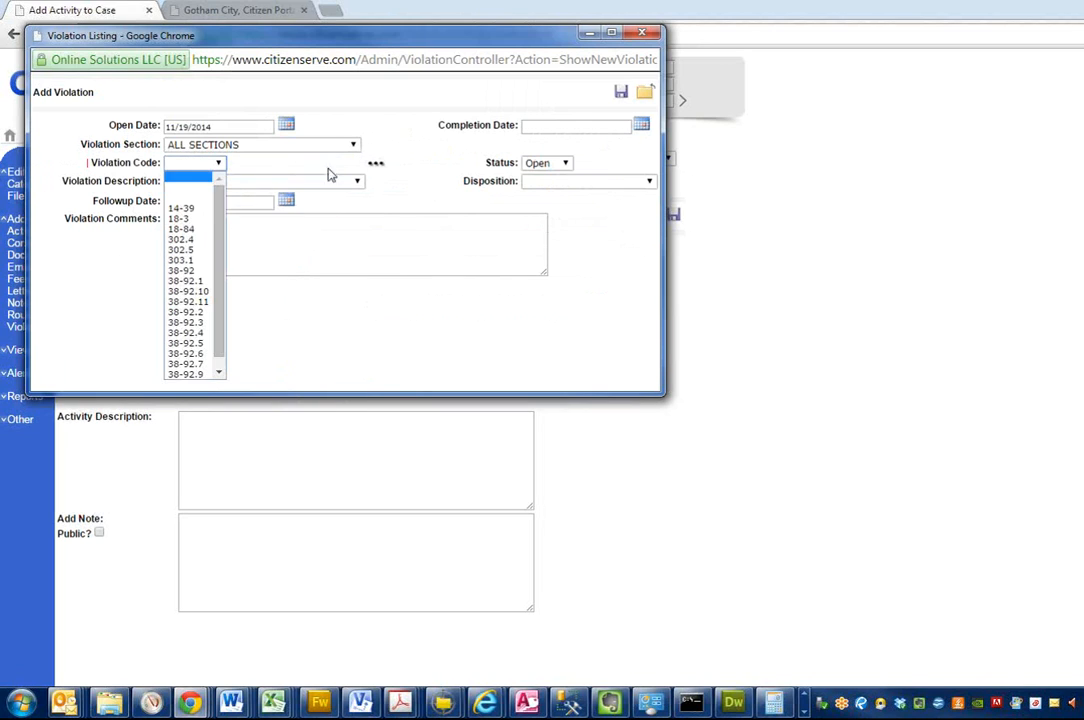
click(187, 322)
click(336, 184)
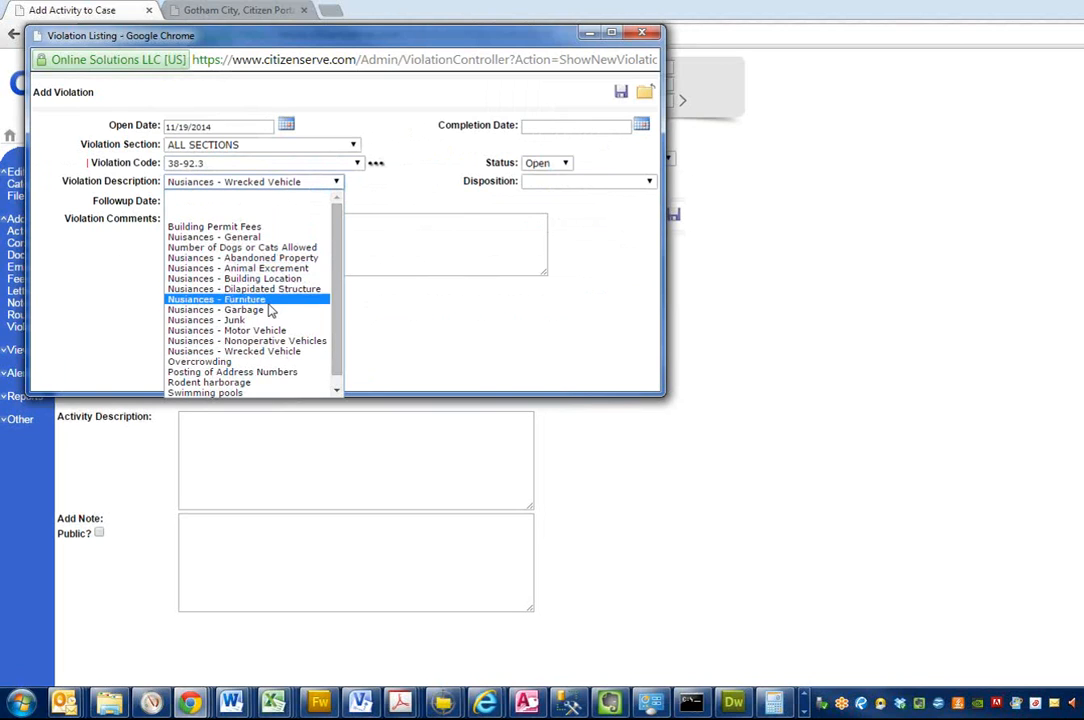
click(250, 321)
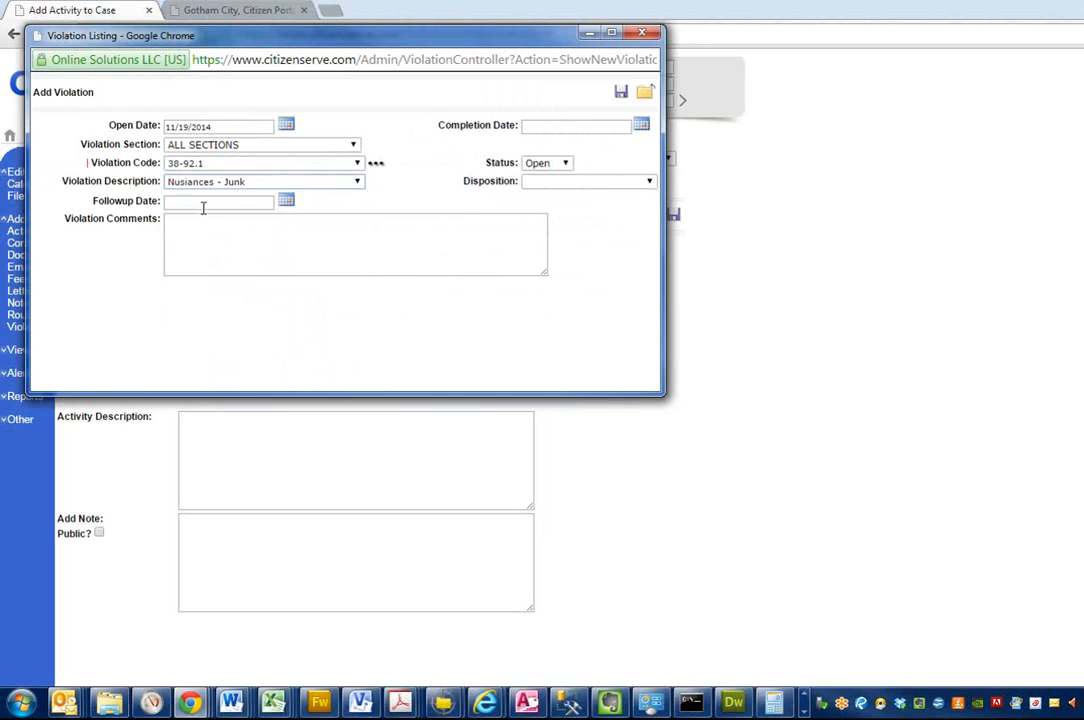
click(286, 200)
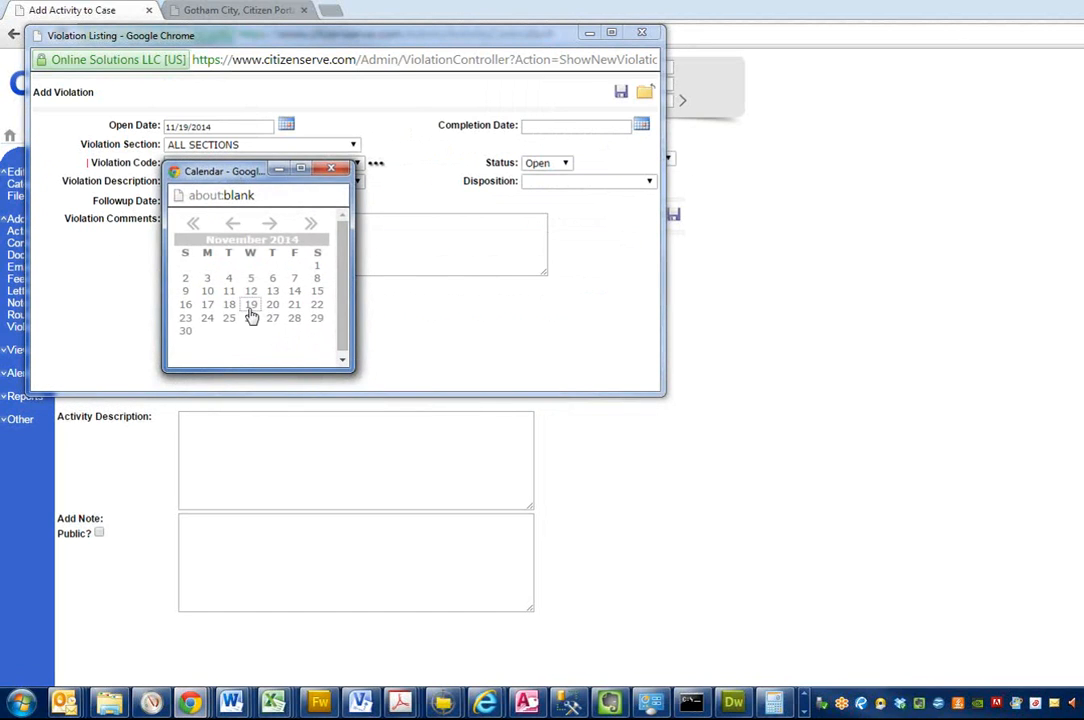
click(271, 223)
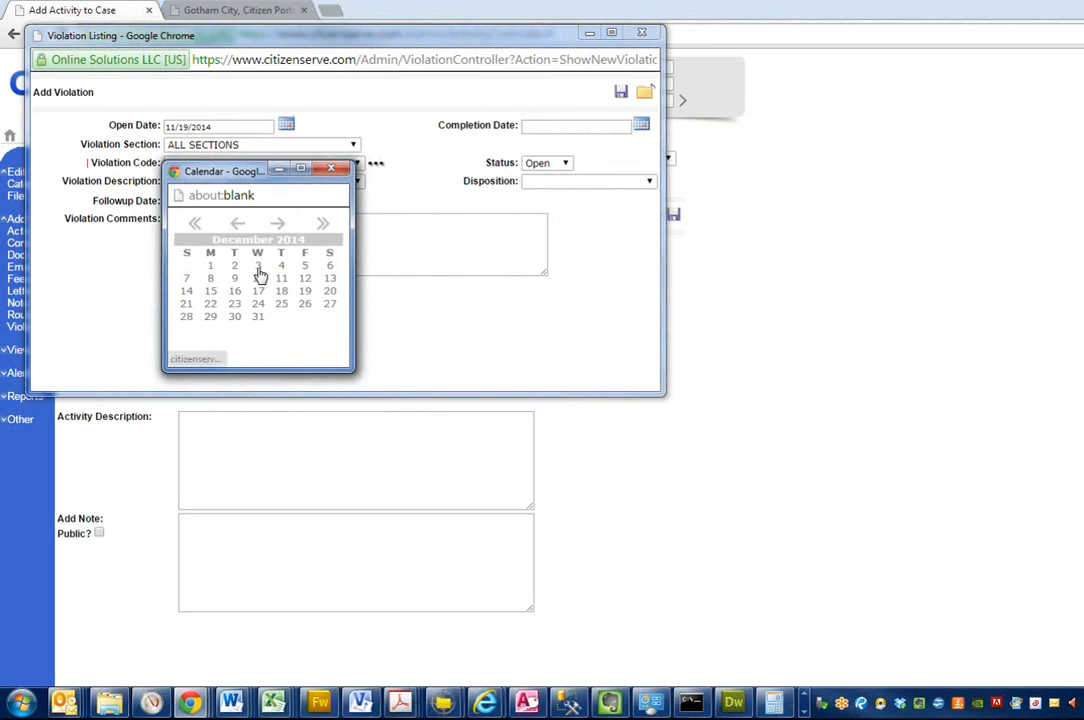
click(259, 270)
Step: Enter the violation comment "the debris in the front yard must be removed." and save the junk violation
click(222, 242)
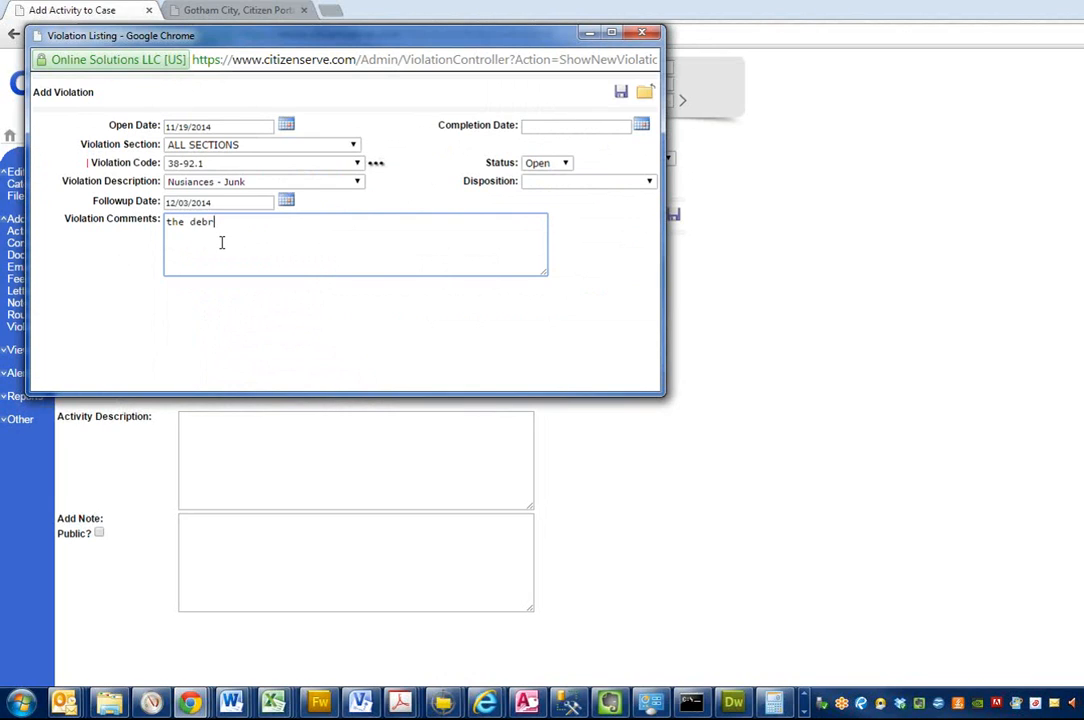
text(the debris in the front yard must be removed.)
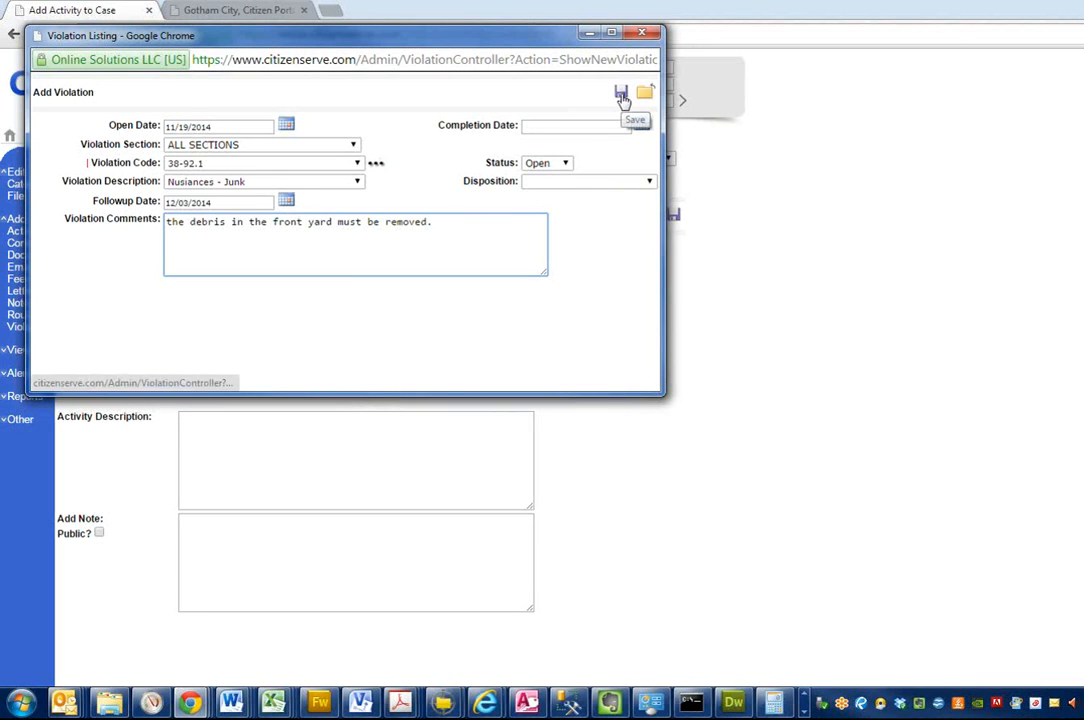
click(621, 94)
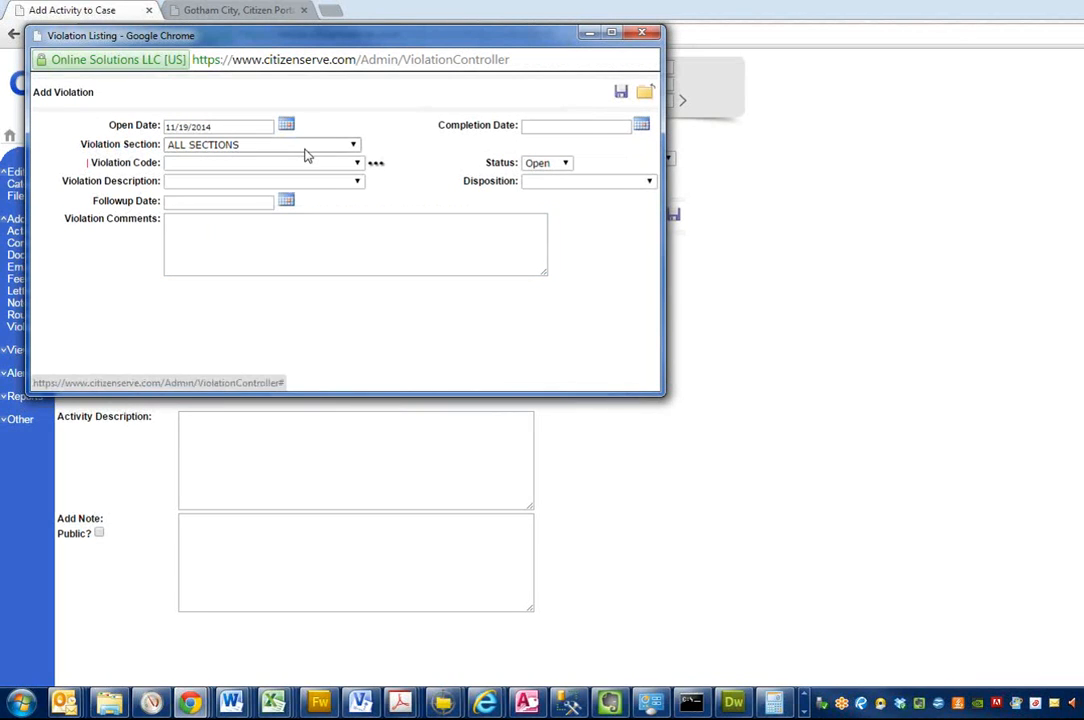
Step: Set up a second violation with description "Nusiances - Nonoperative Vehicles" (code 38-92.10) and follow-up date 12/03/2014
click(346, 183)
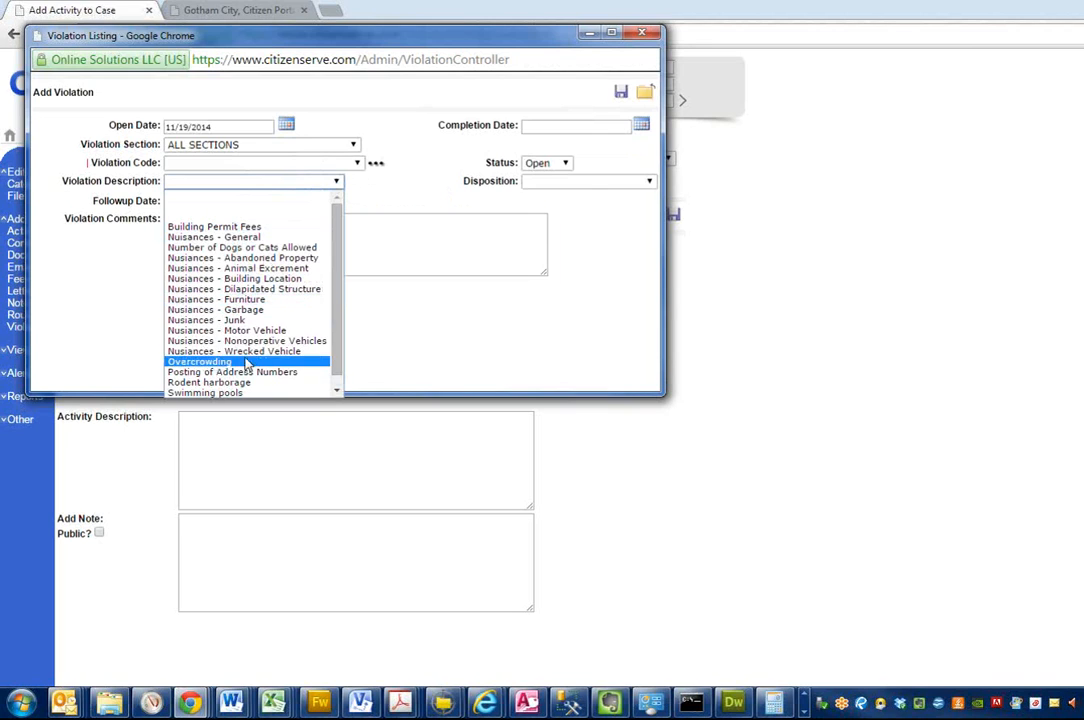
click(248, 342)
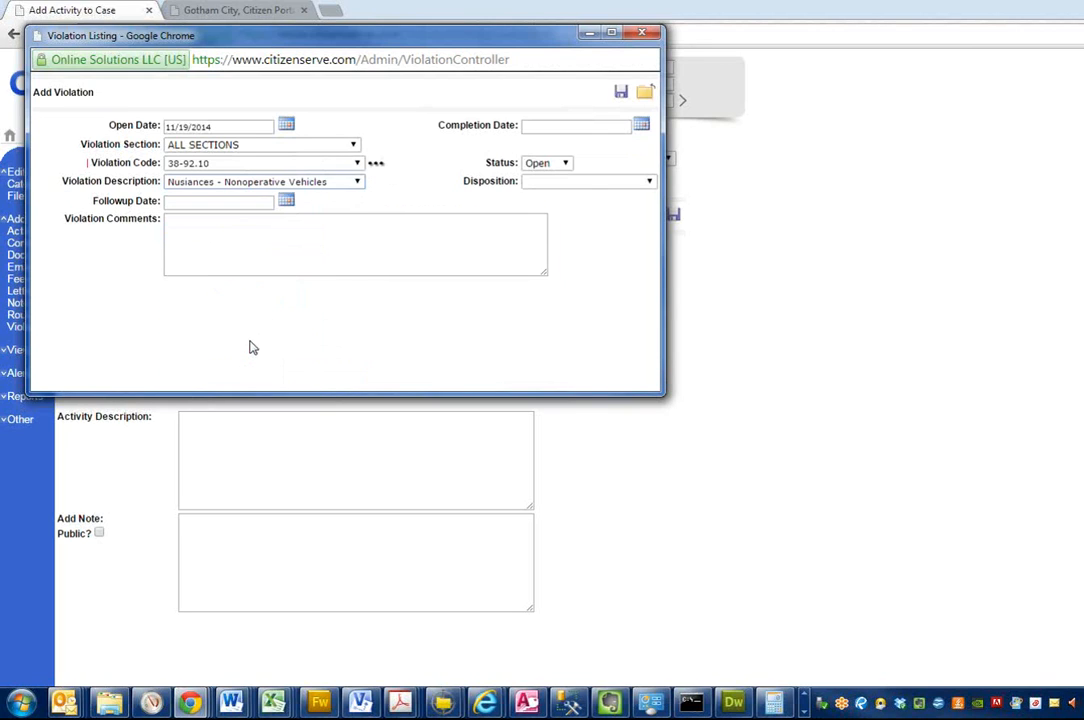
click(224, 203)
click(286, 201)
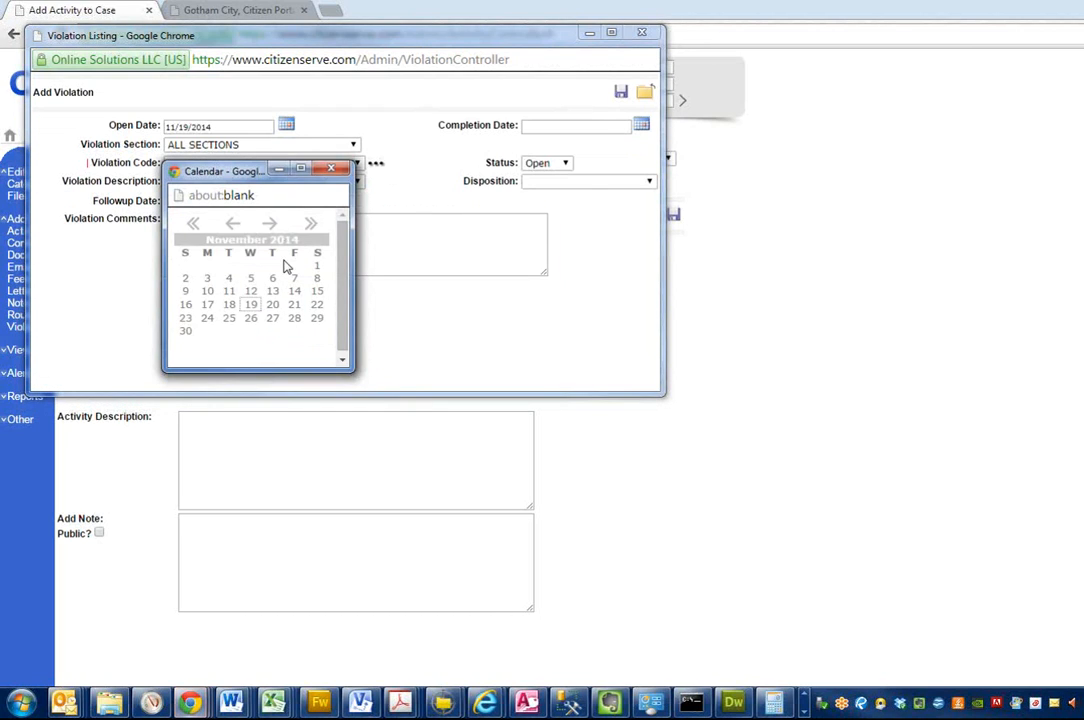
click(278, 231)
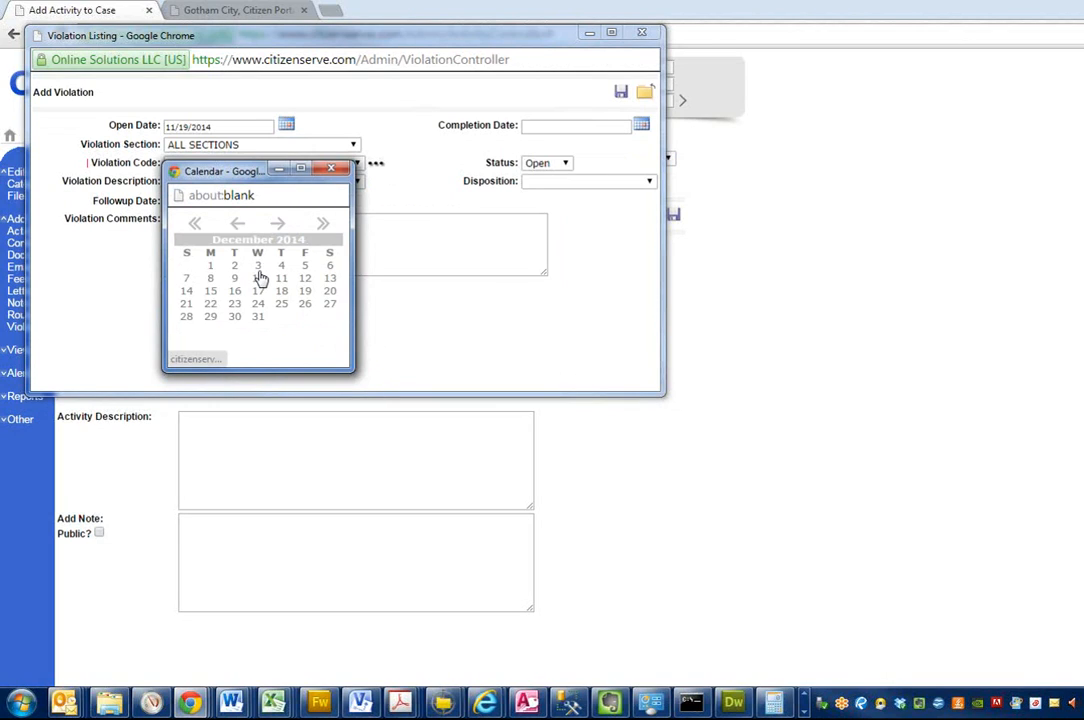
click(258, 267)
Step: Enter the comment "you must remove the blue car in the front yard from public view." and finish adding violations
click(290, 247)
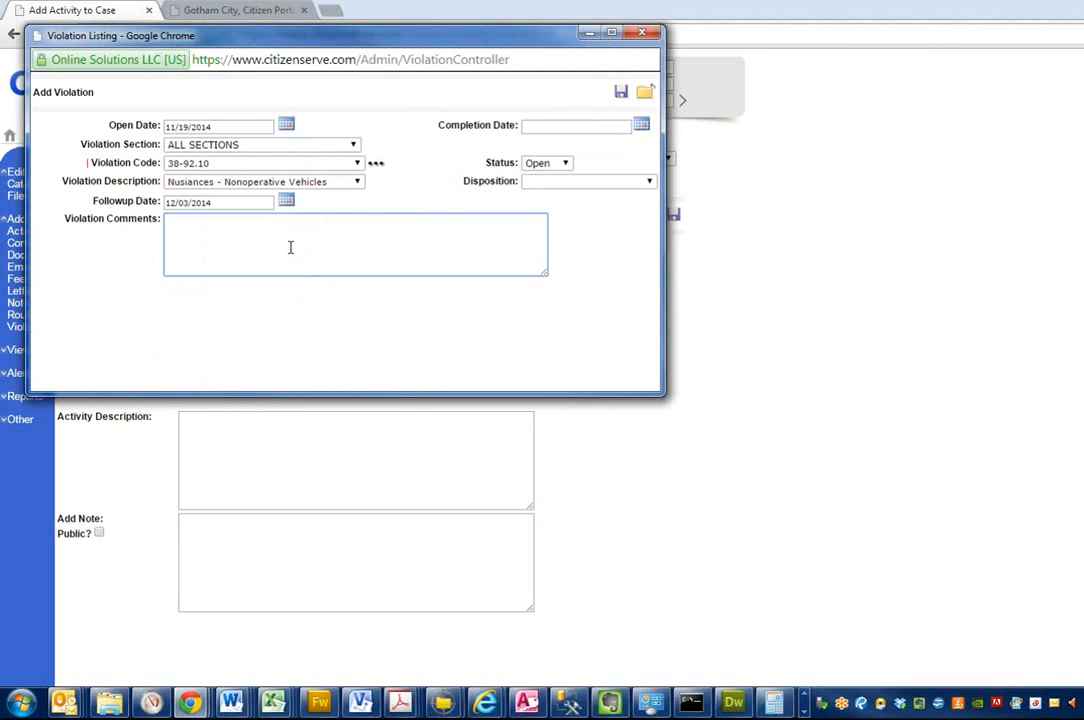
text(you must remove the blue c)
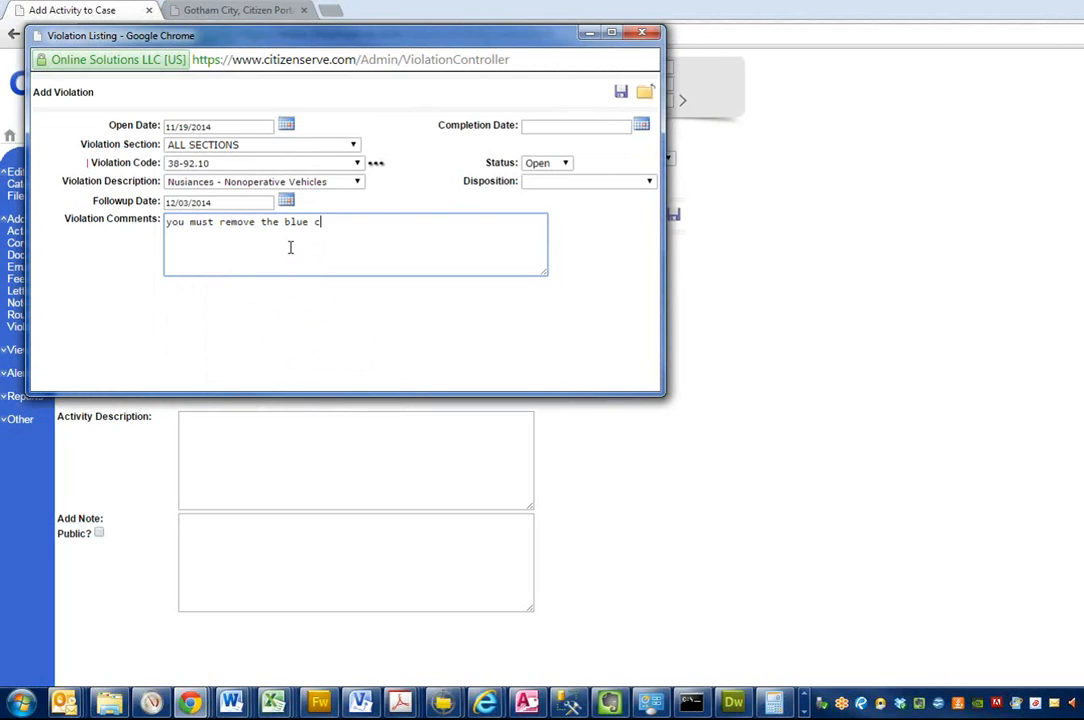
text(ar f)
text(n the front yard from pu)
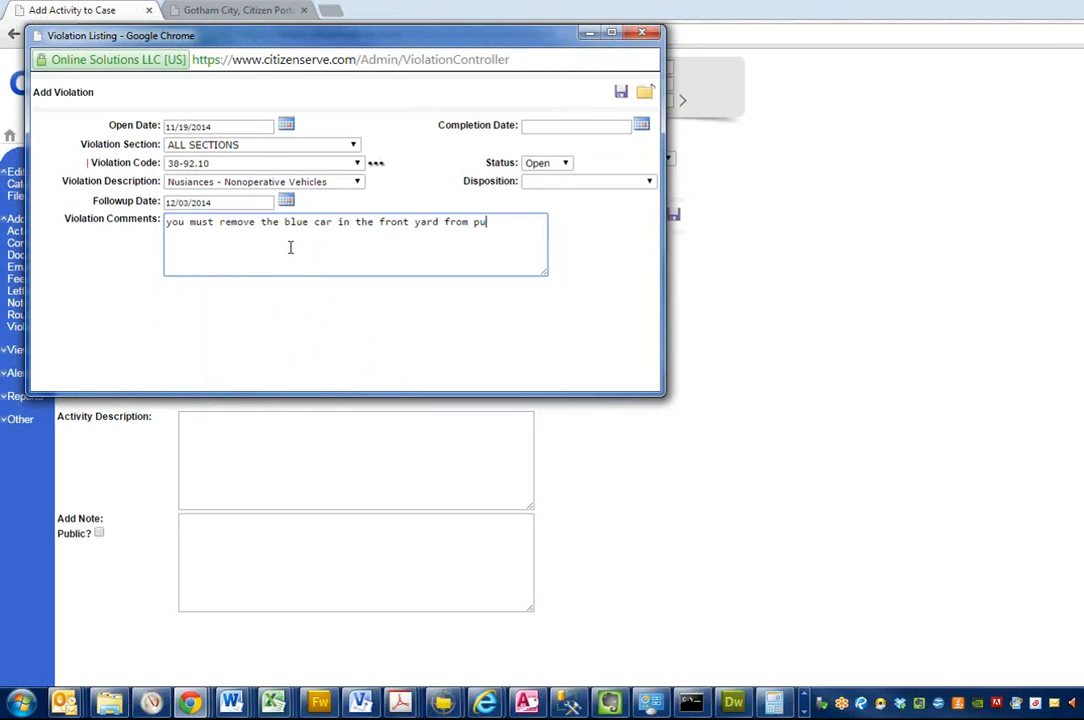
text(blic view.)
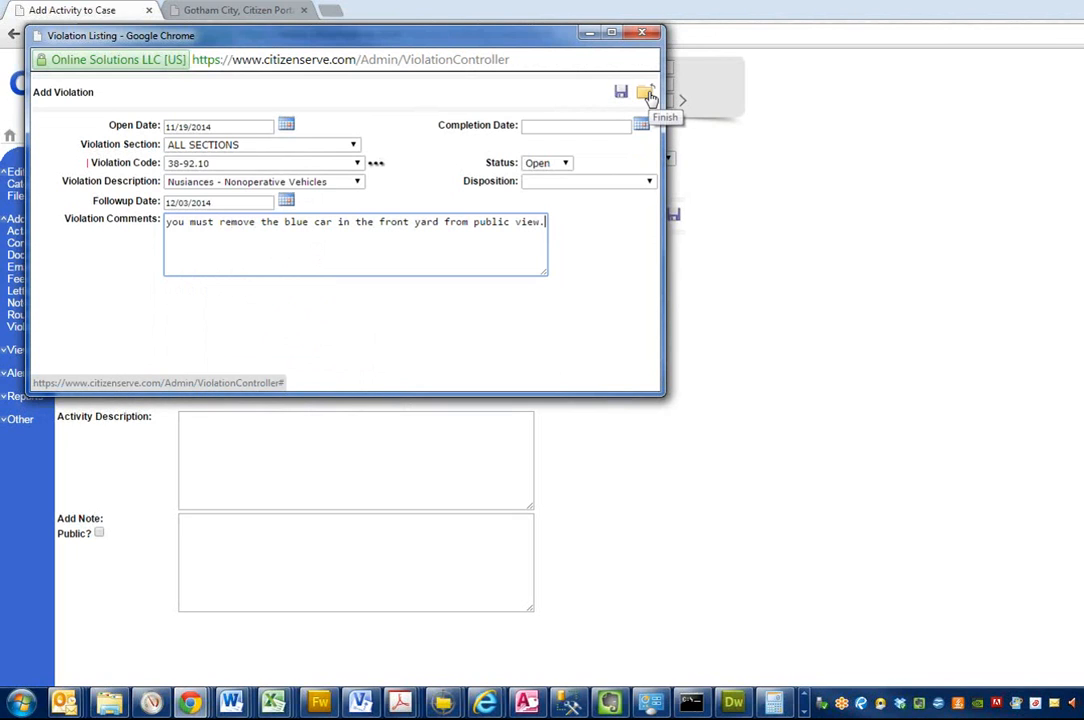
click(645, 92)
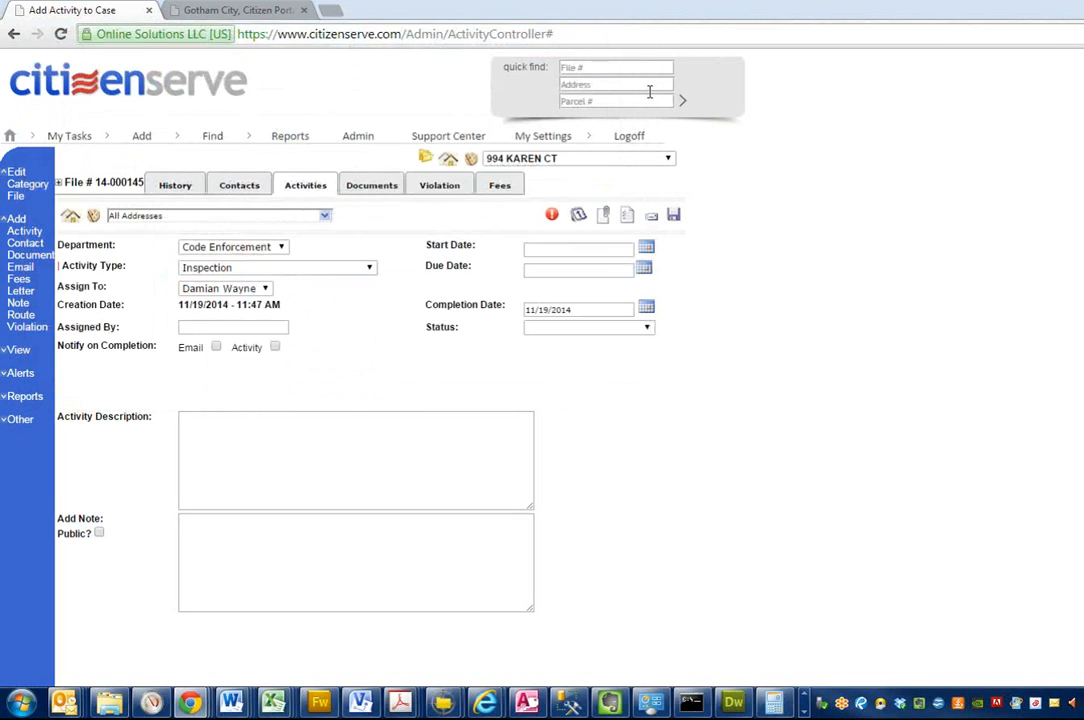
Step: Attach DSC01516[1].jpg and "debri in yard.GIF" from the Demo Materials folder to the inspection and save the documents
click(604, 218)
click(450, 146)
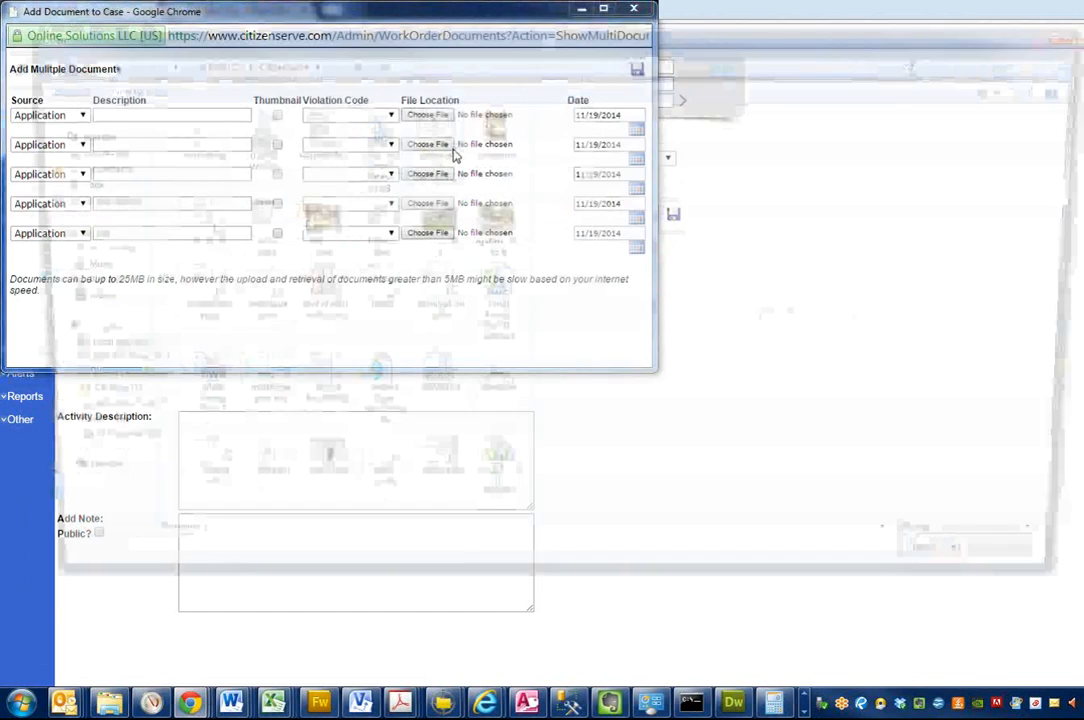
double_click(424, 272)
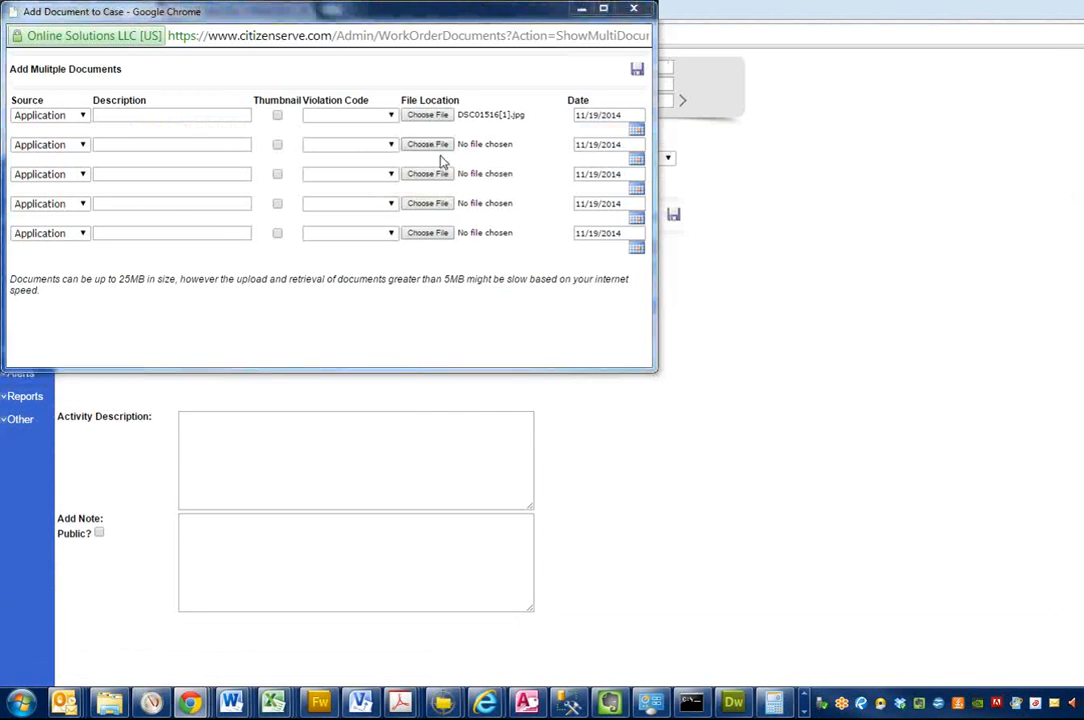
click(438, 146)
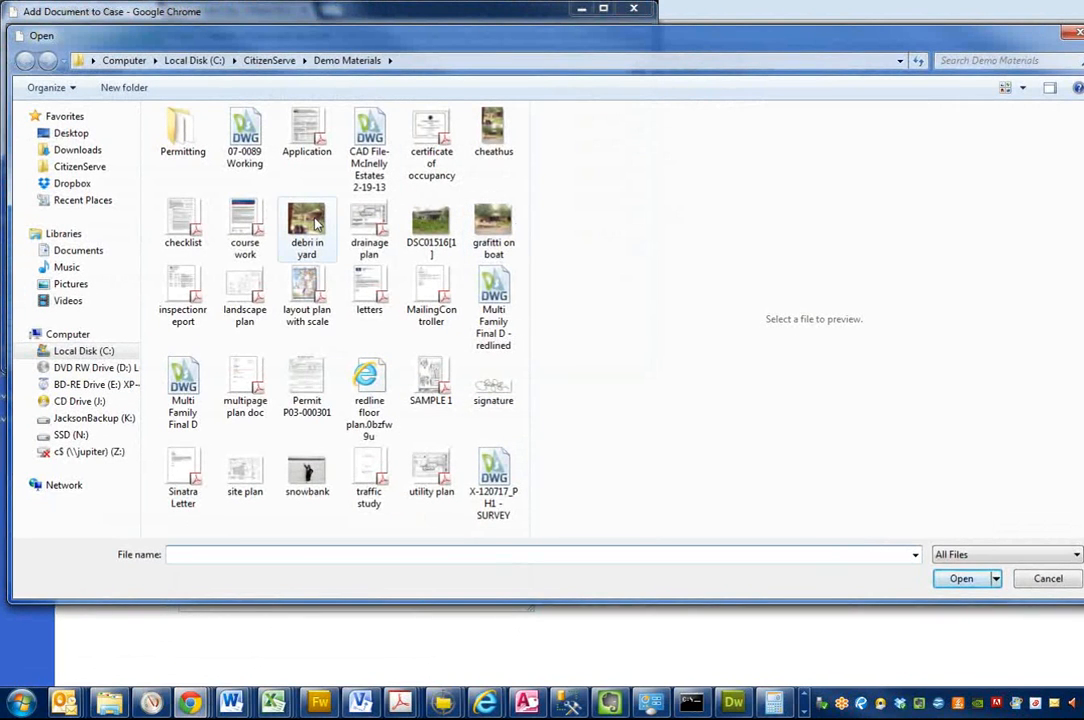
double_click(307, 222)
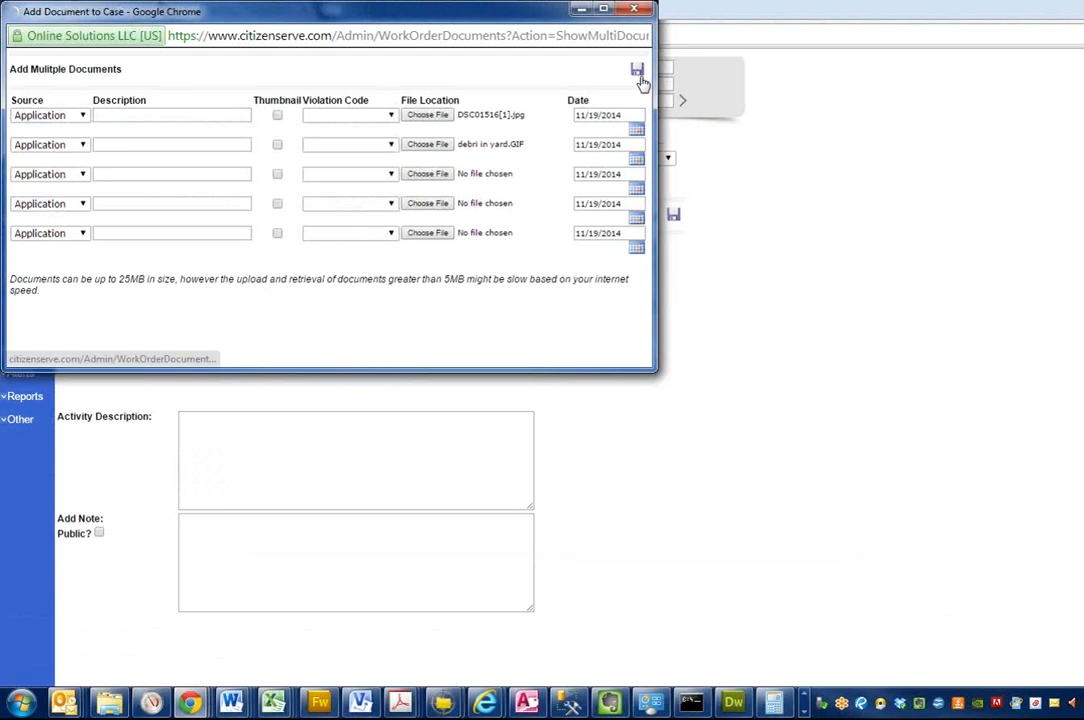
click(637, 72)
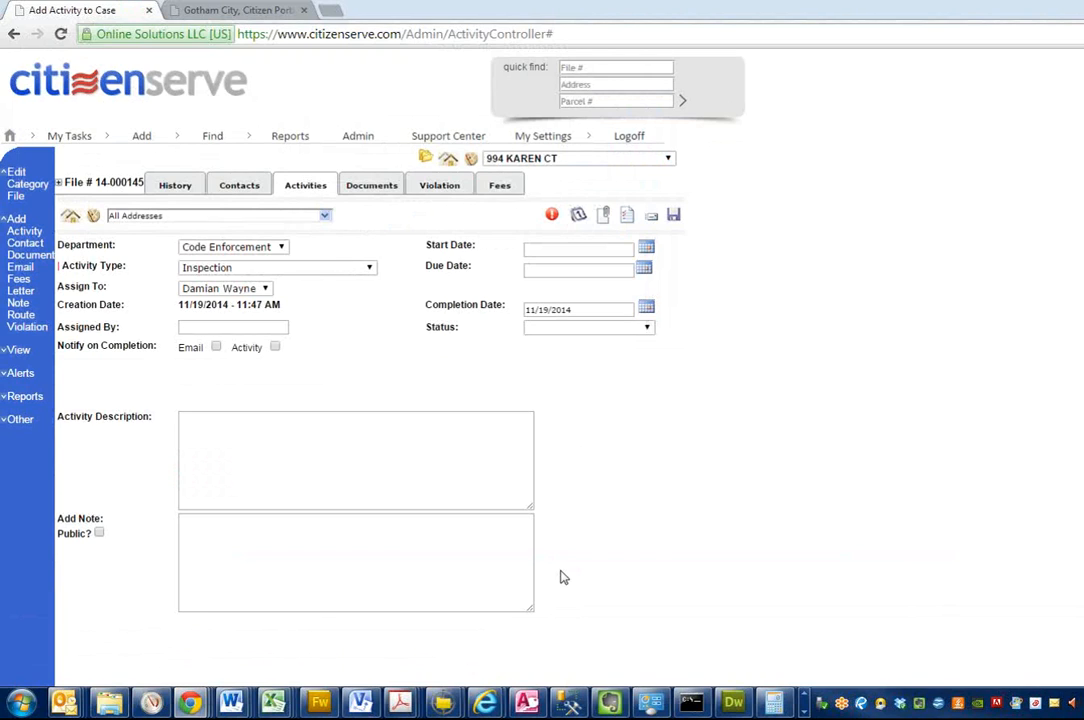
Step: Proceed to letter generation, choose the Violation Letter for the property owner, and save its certified mail number
click(628, 217)
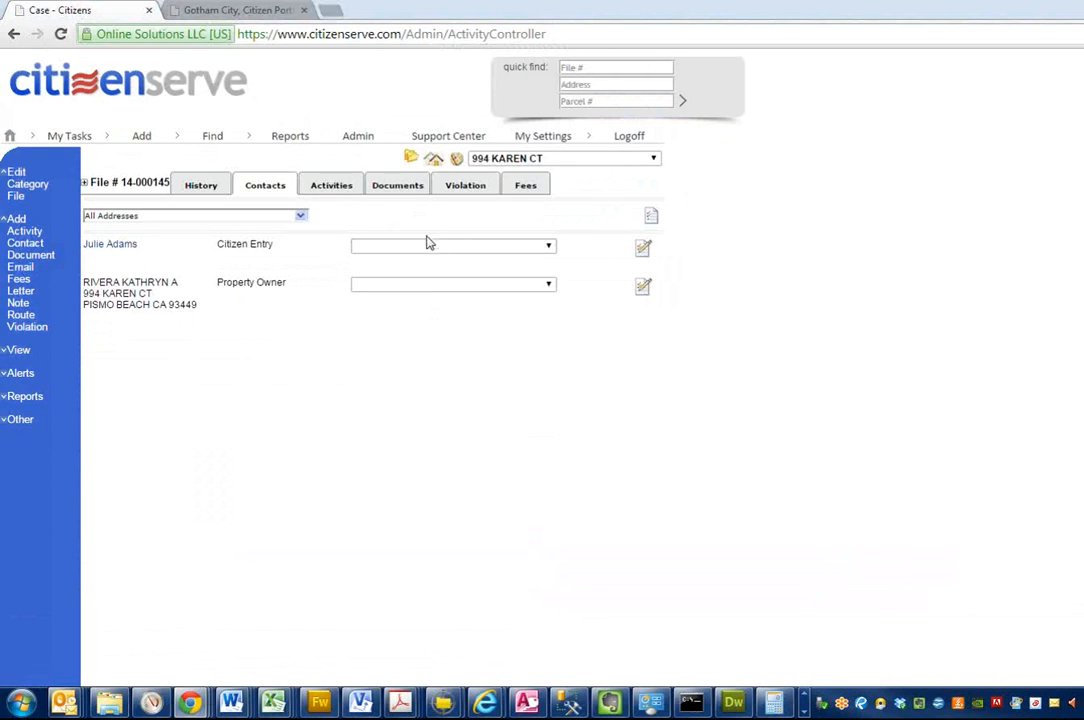
click(405, 285)
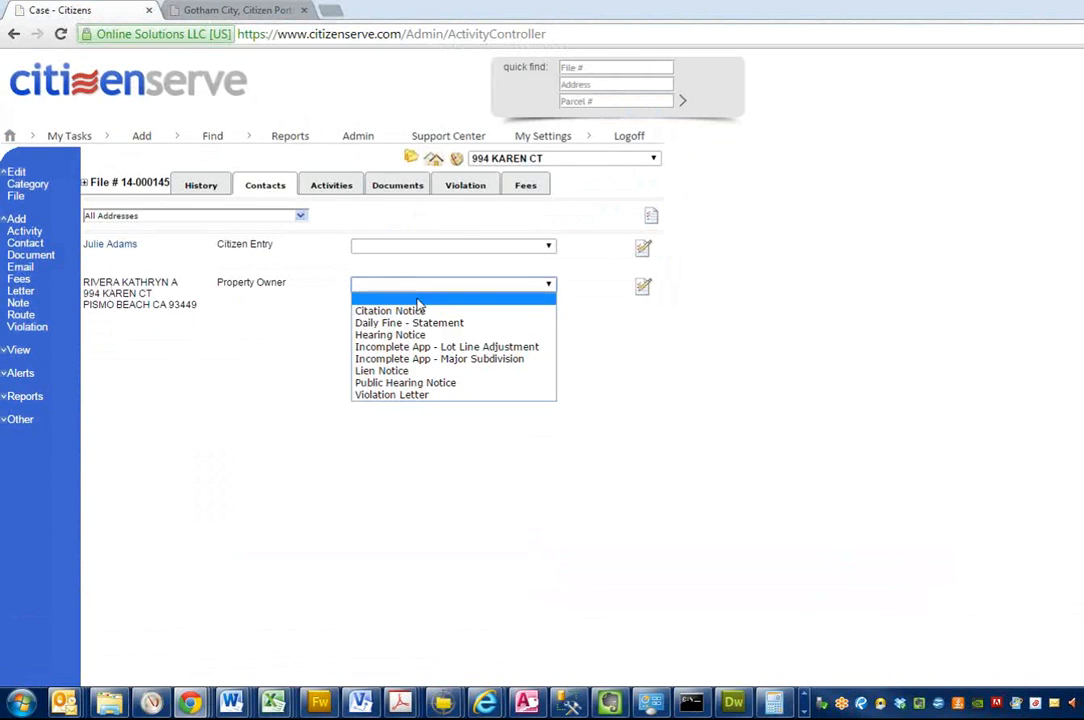
click(387, 397)
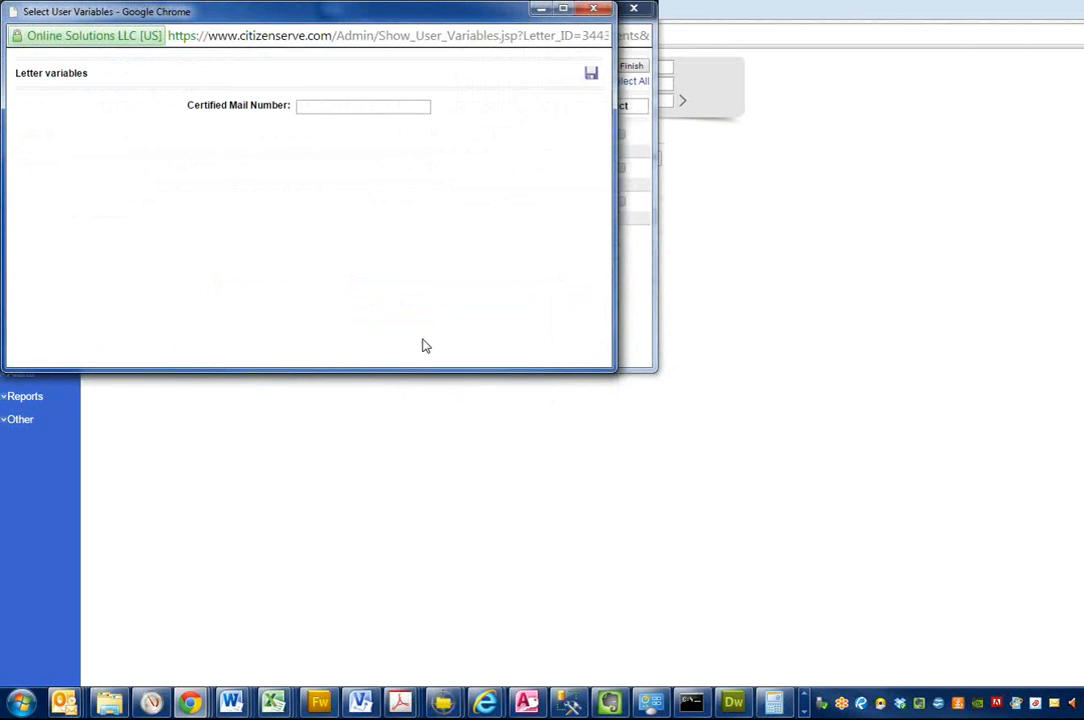
click(322, 112)
click(591, 73)
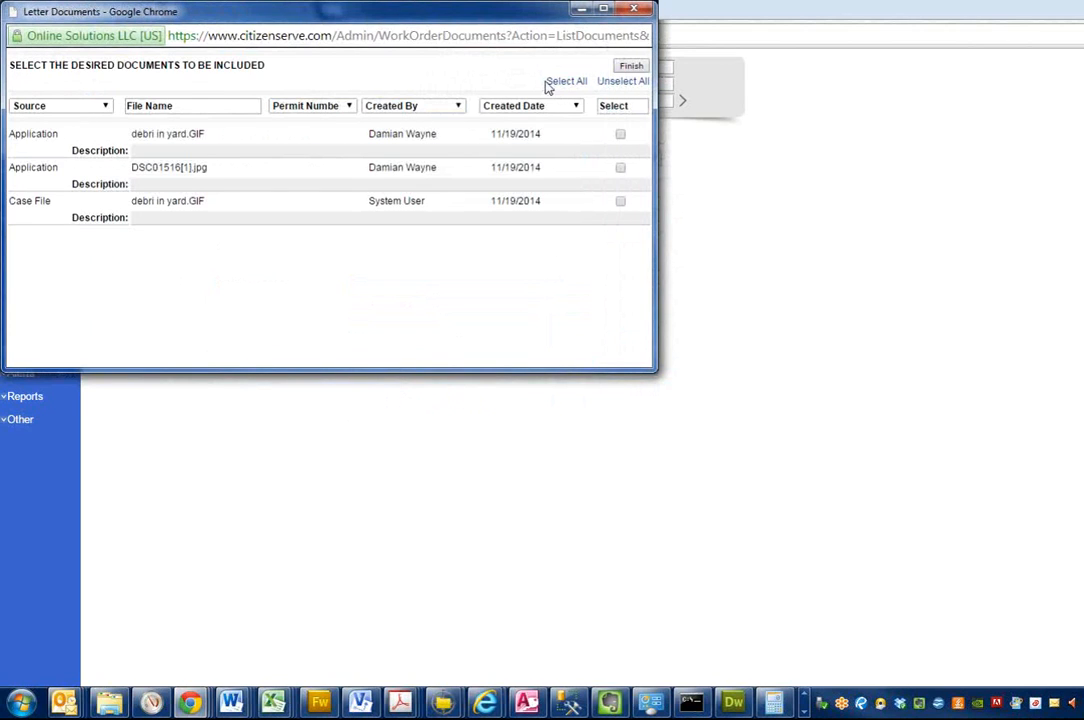
Step: Include the Application documents "debri in yard.GIF" and DSC01516[1].jpg in the violation letter and generate it
click(620, 134)
click(620, 168)
click(630, 67)
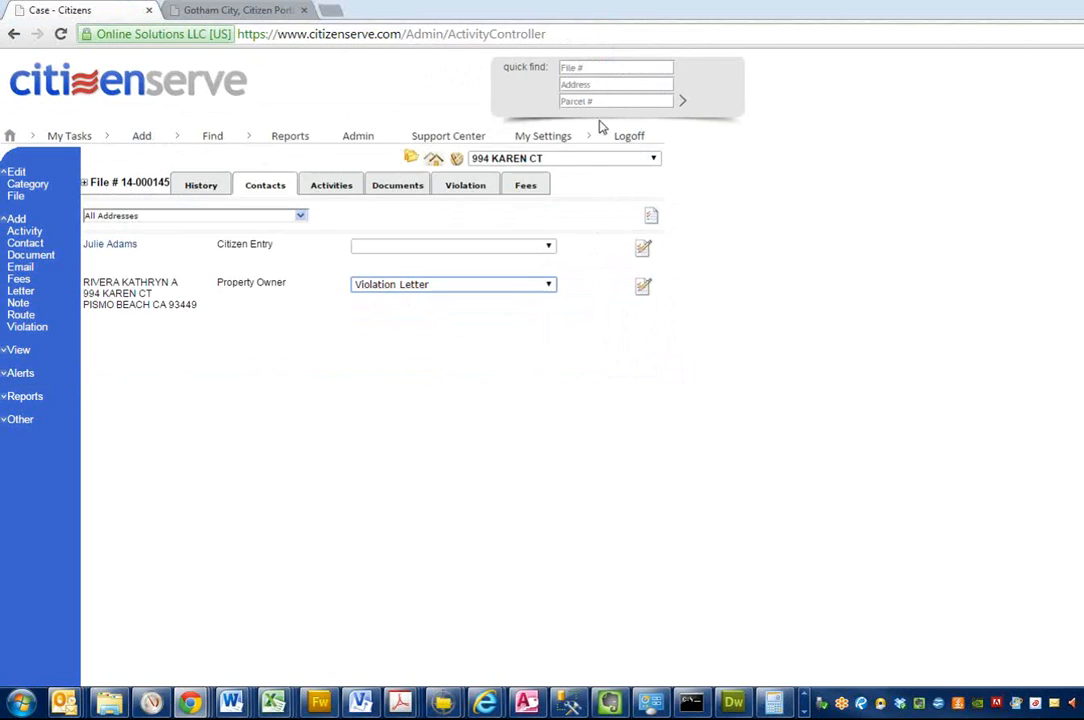
click(651, 219)
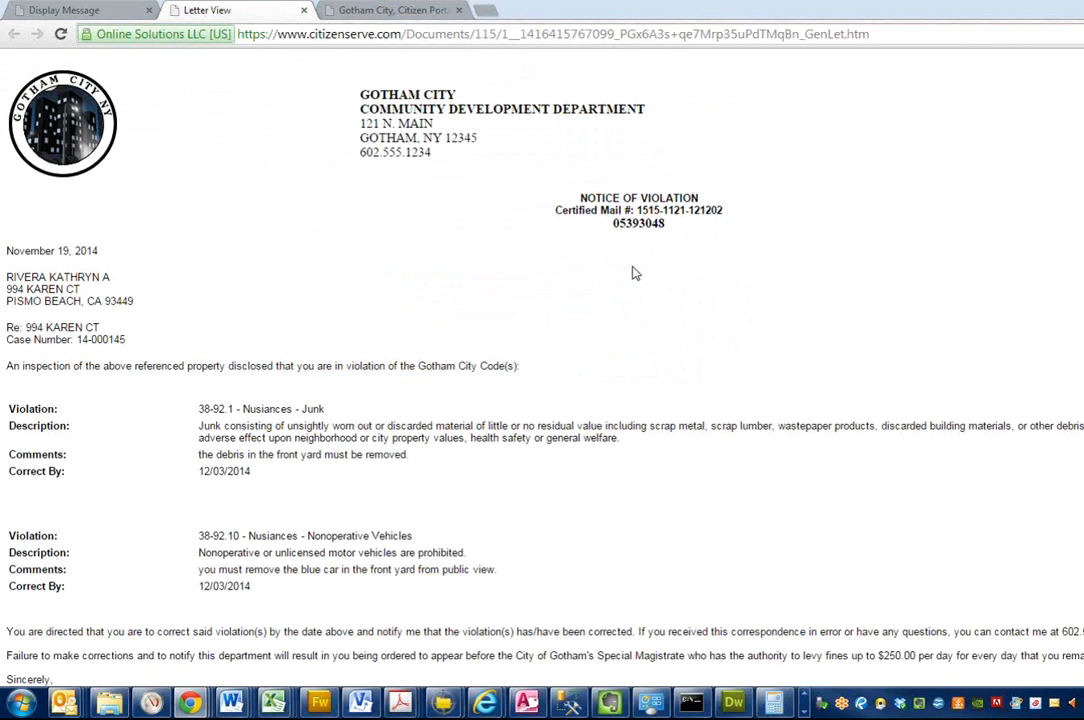
Step: Review the generated notice of violation, including its violations, signature and photo sheet, and close the letter
scroll(482, 263, down, 1)
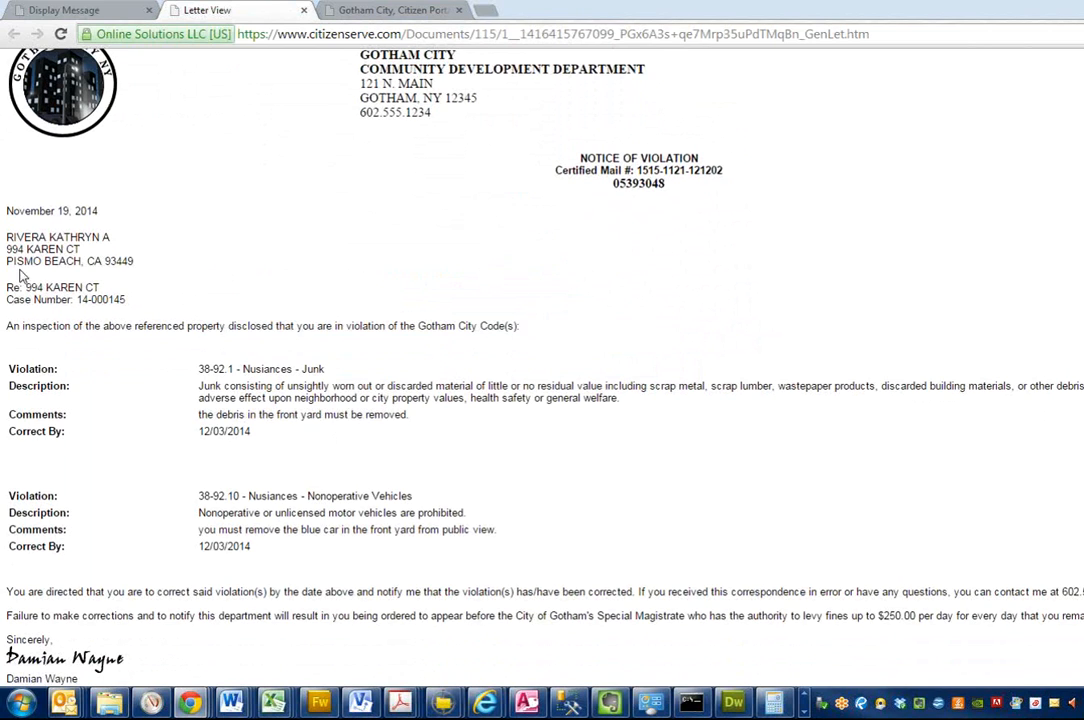
scroll(317, 414, down, 1)
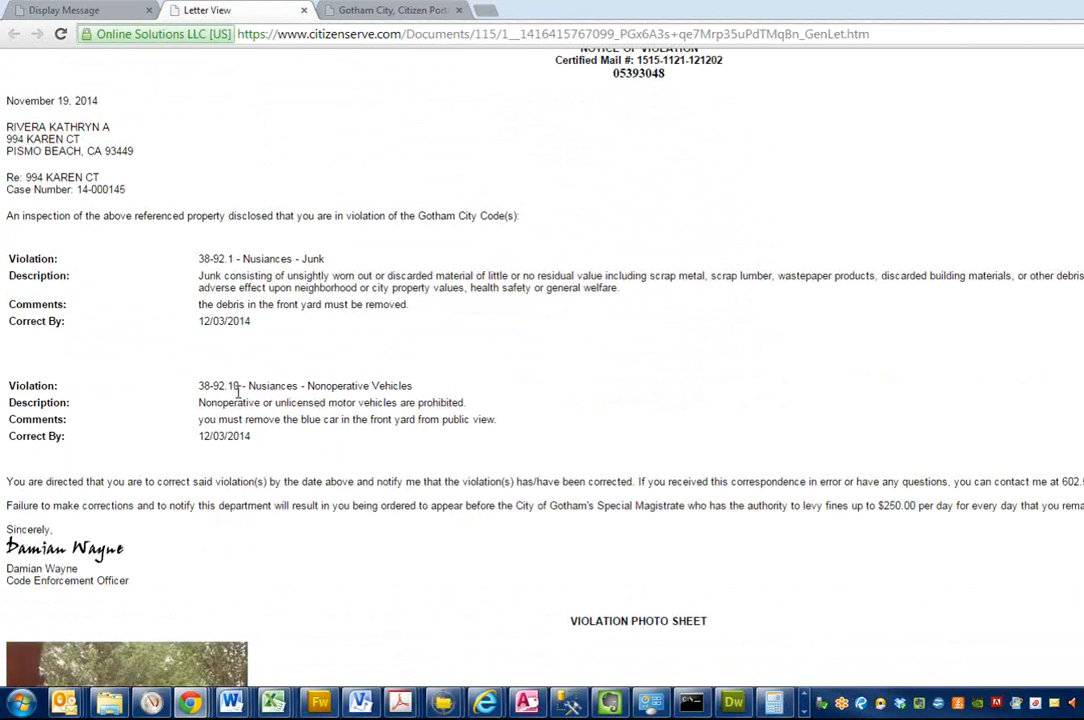
scroll(238, 405, down, 4)
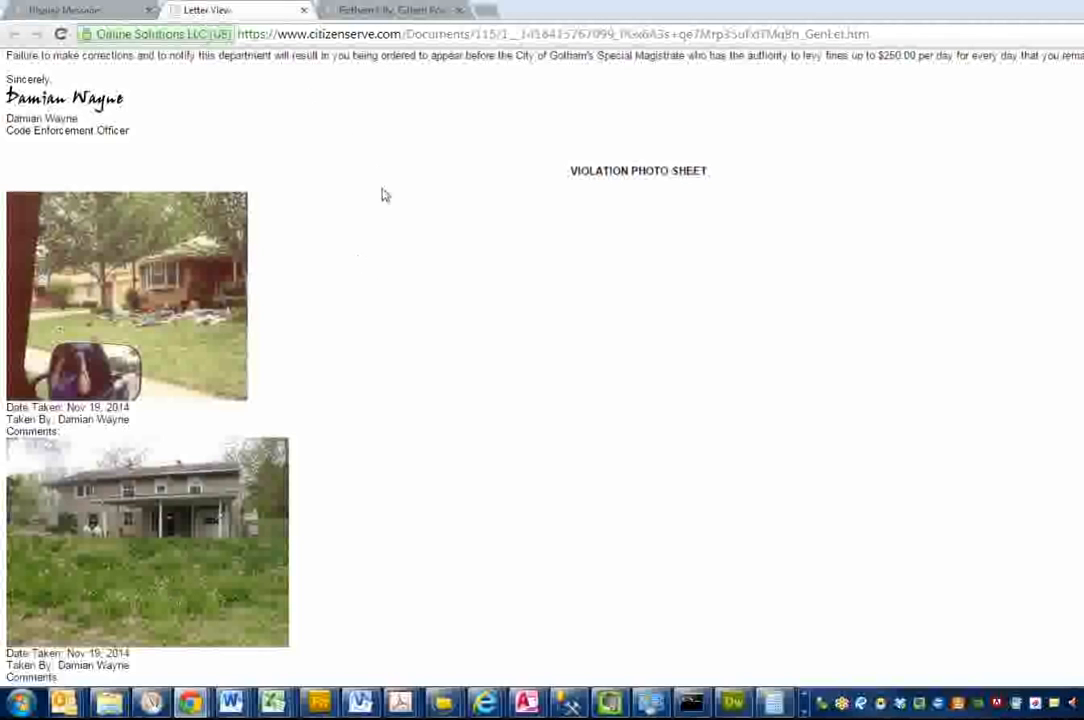
scroll(350, 150, up, 1)
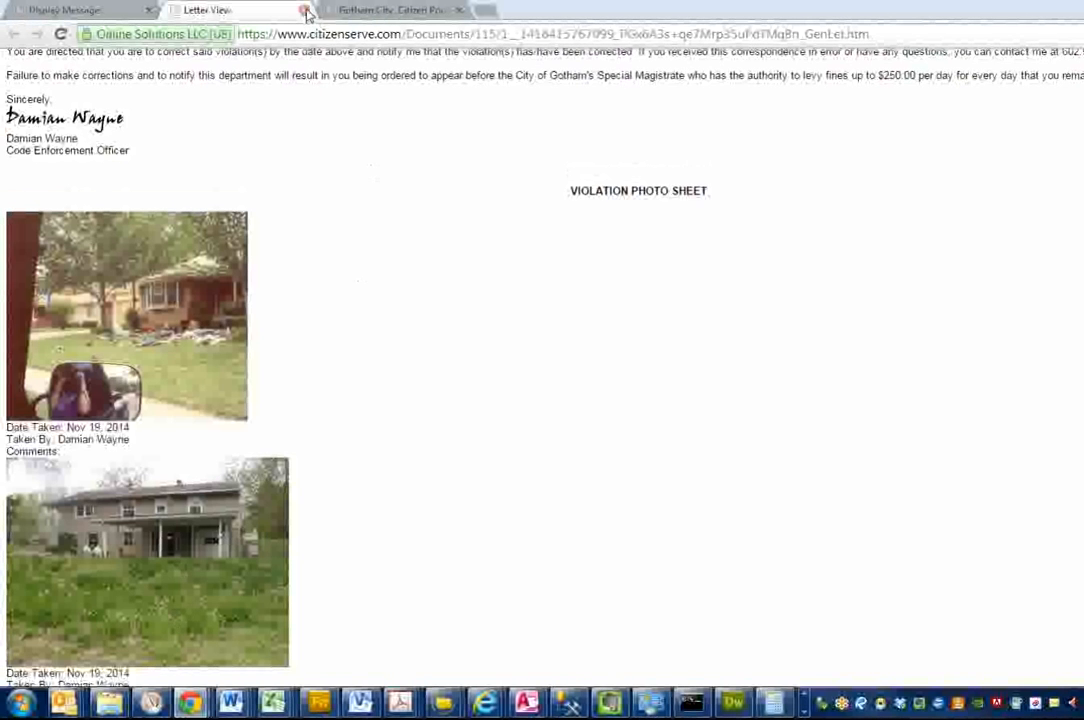
click(306, 12)
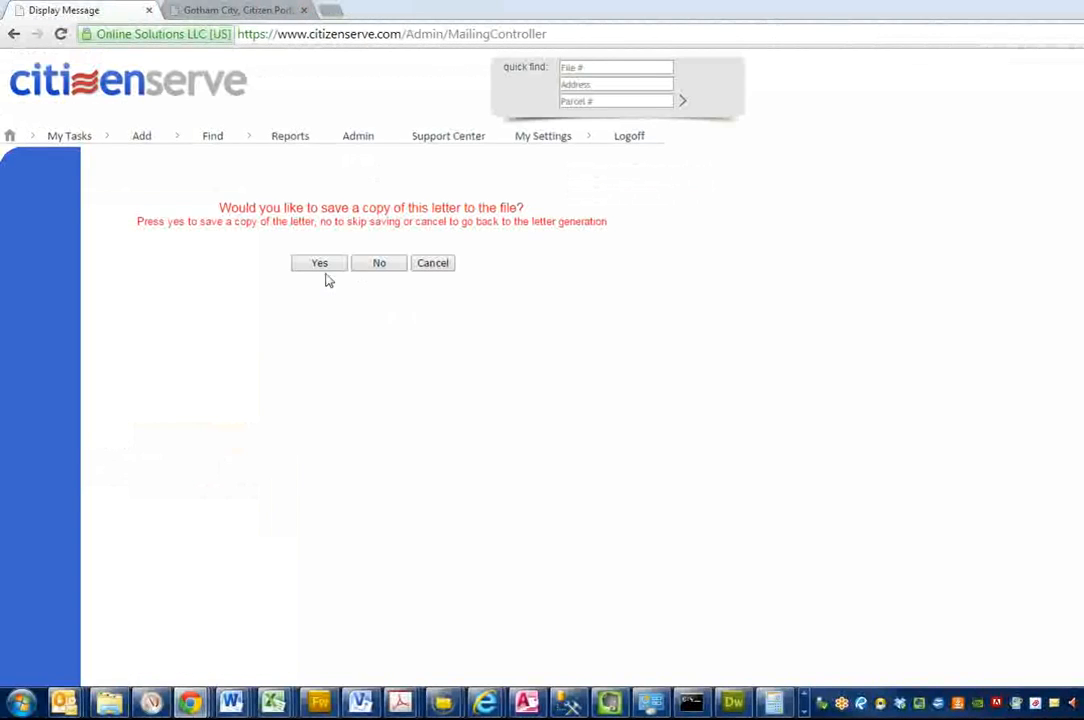
Step: Save a copy of the violation letter to the case file
click(323, 268)
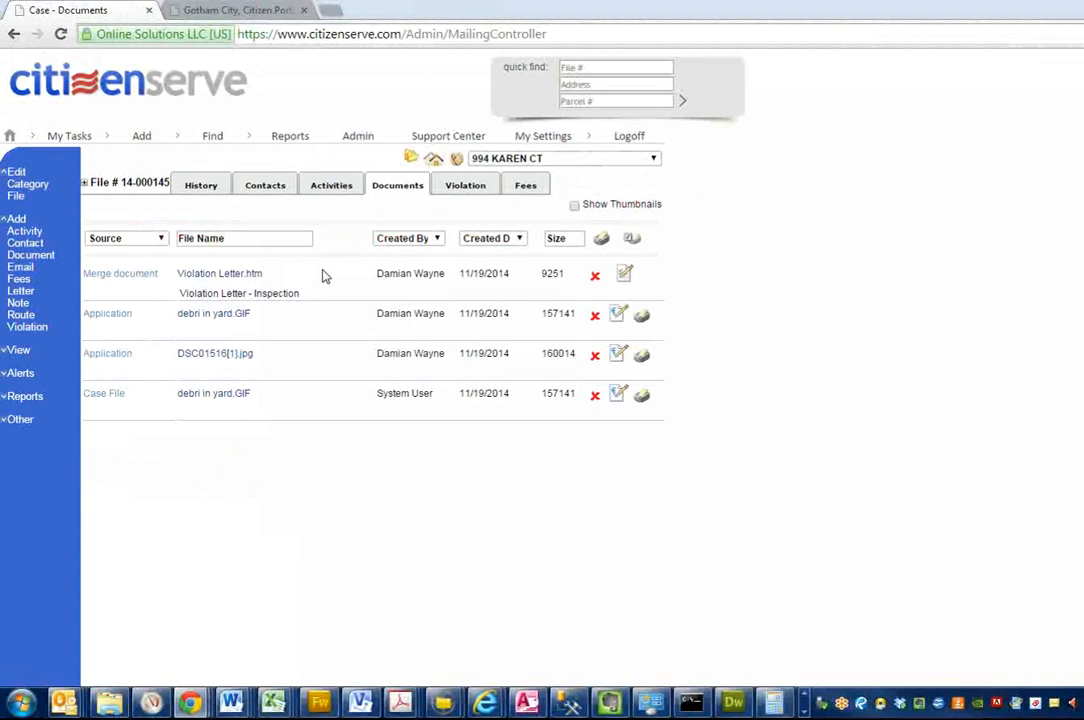
Step: Open the newly submitted complaint from the account's requests in the Gotham City citizen portal and check its notes, documents, activities and violations
click(250, 12)
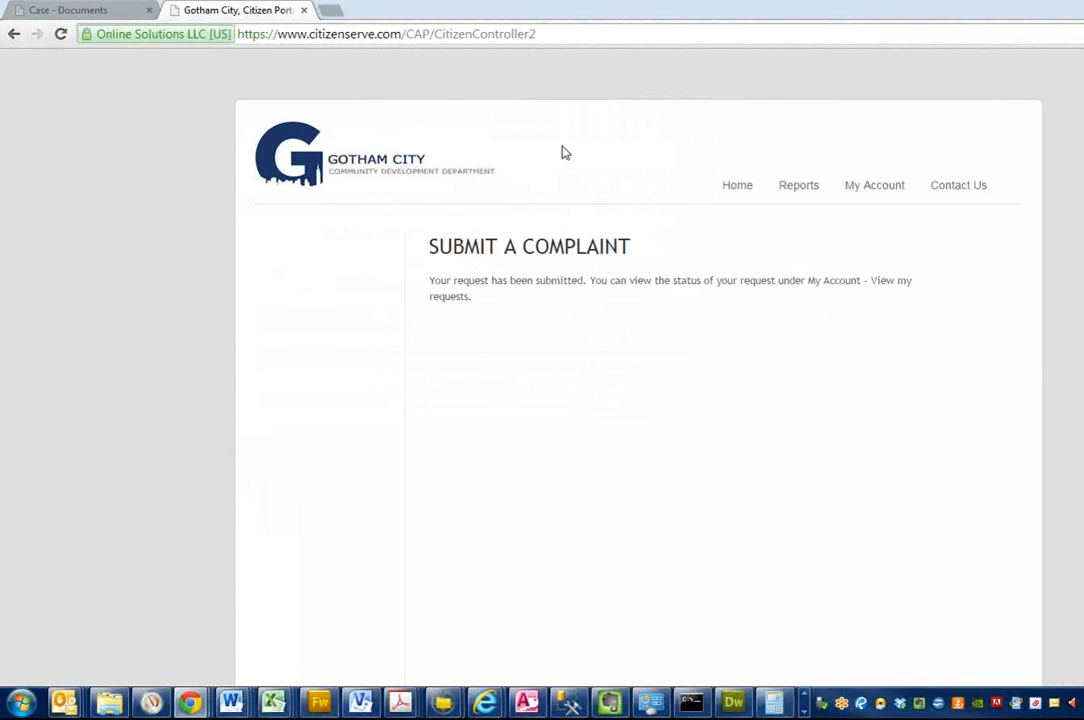
click(878, 190)
click(327, 287)
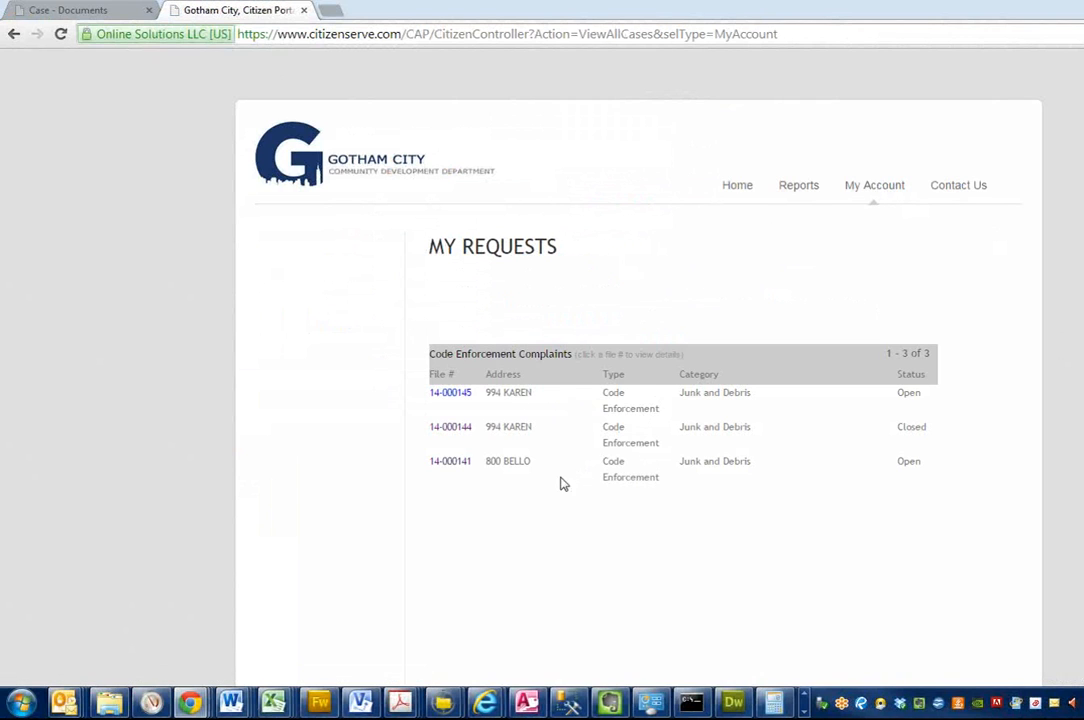
click(452, 394)
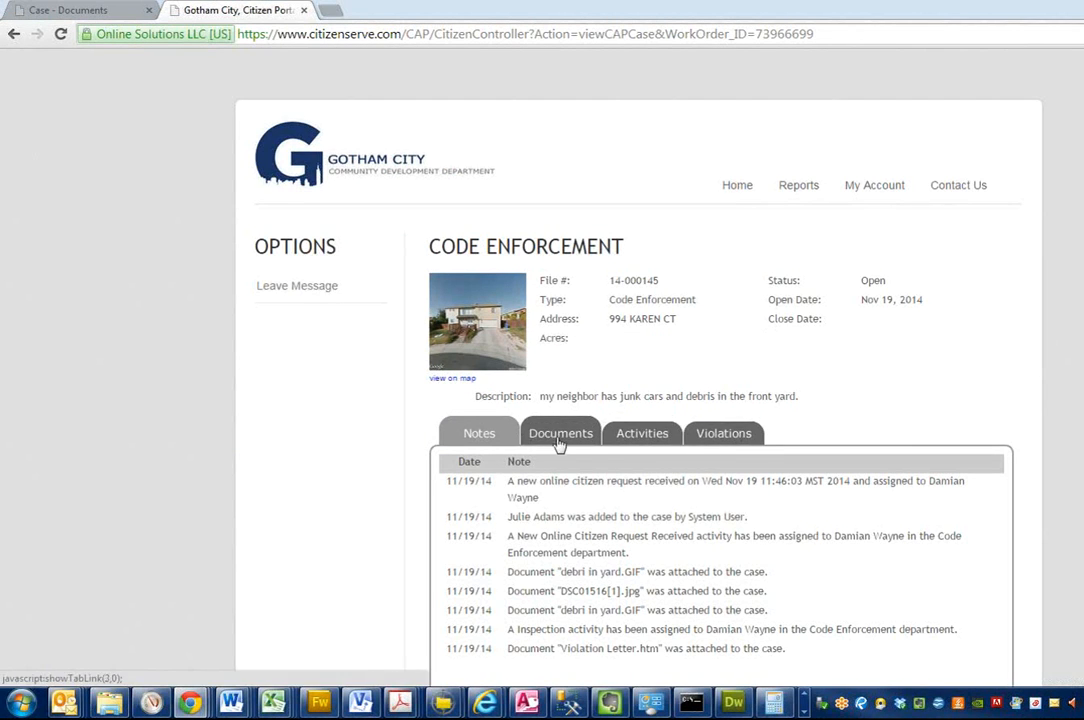
scroll(793, 426, down, 1)
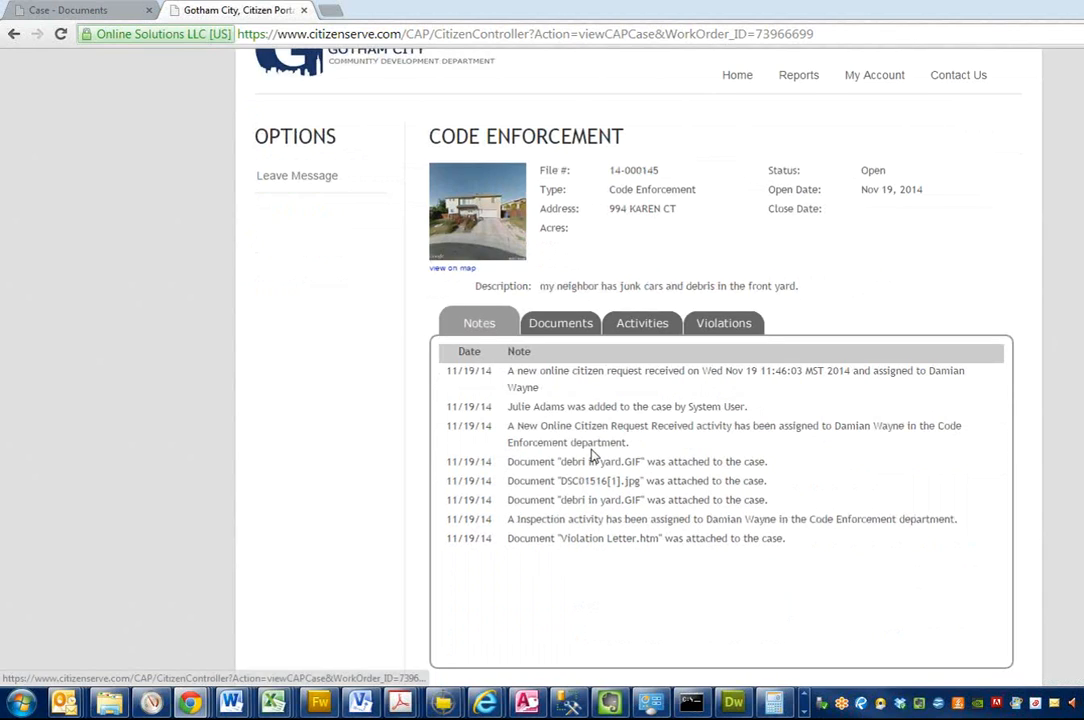
click(563, 330)
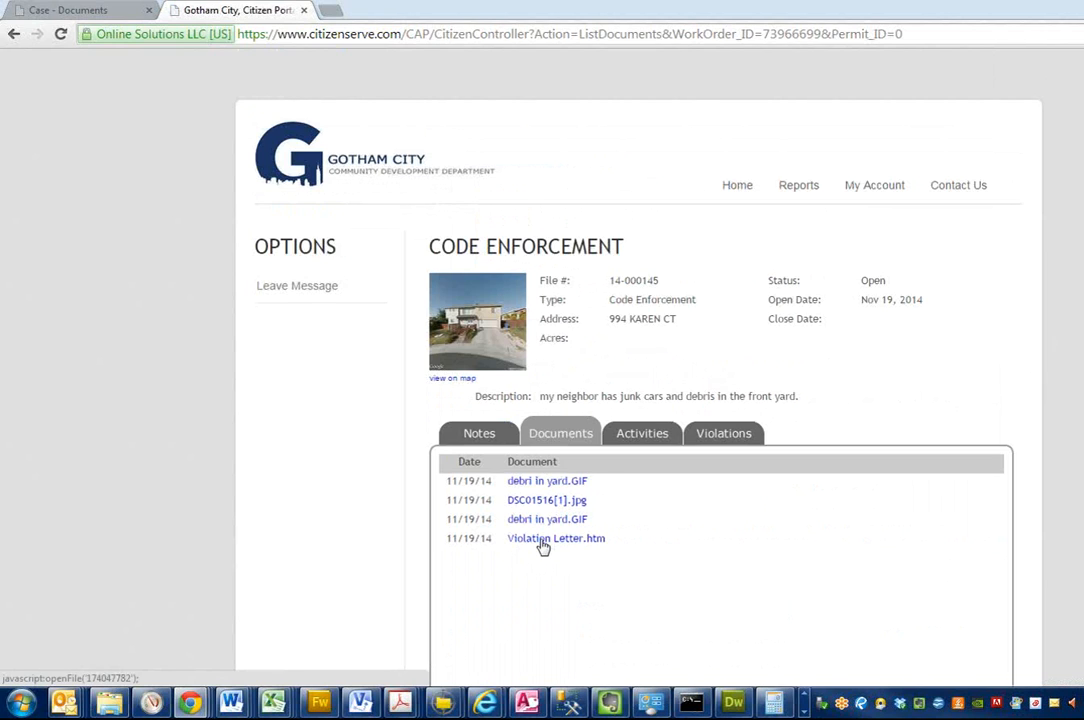
click(640, 438)
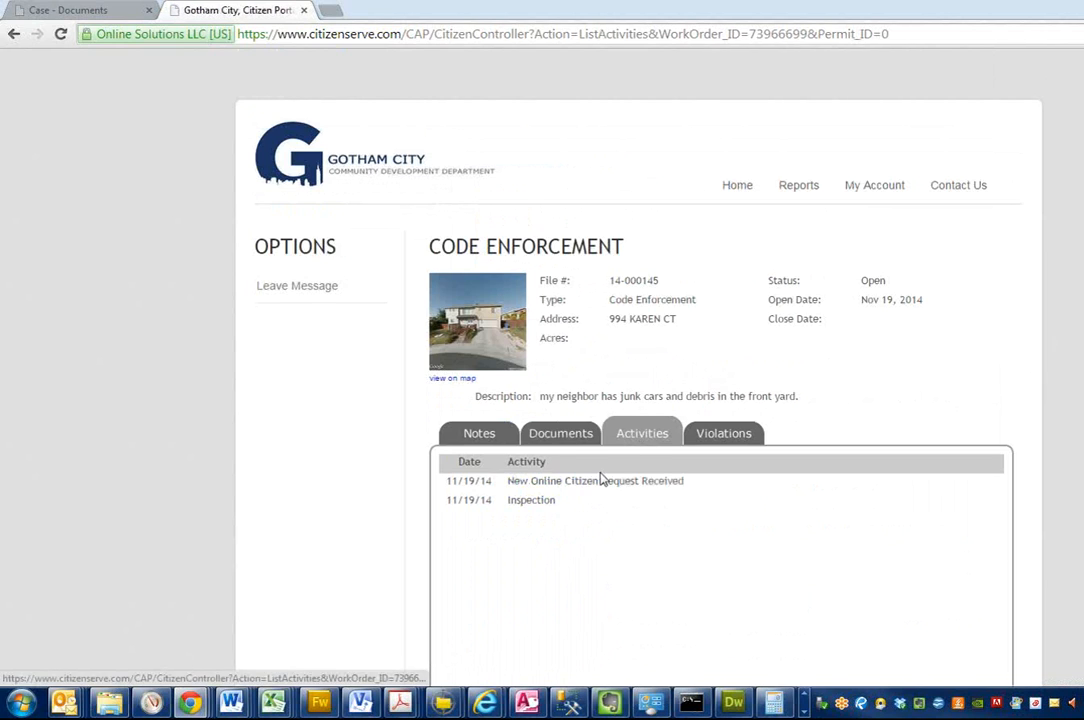
click(710, 438)
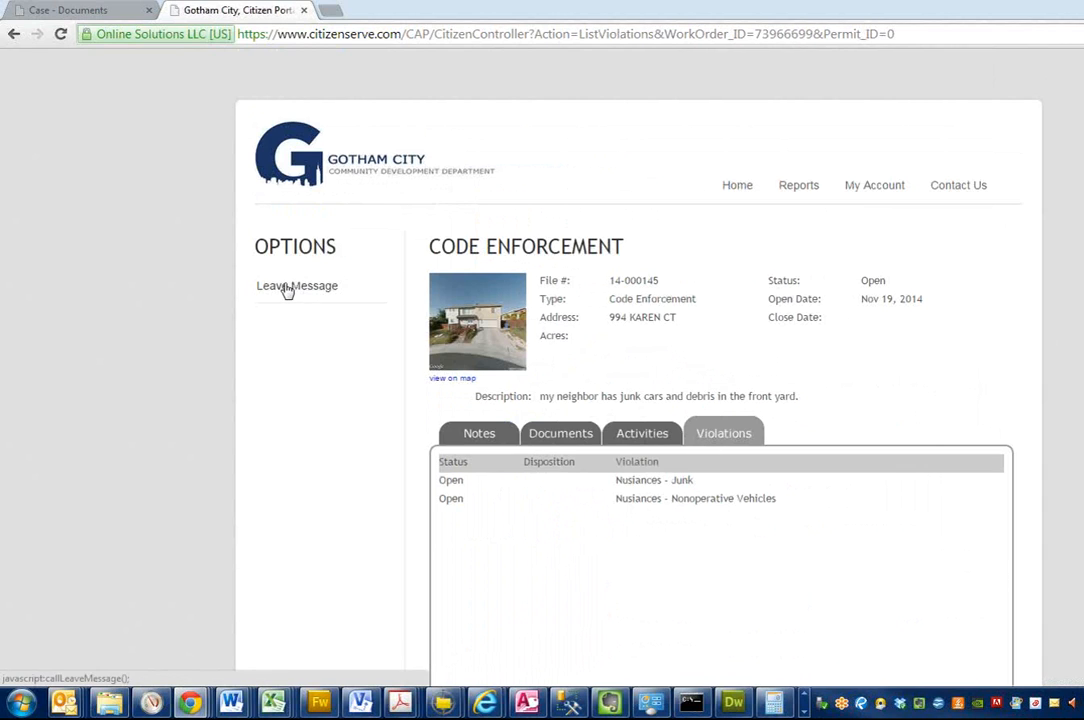
Step: Back in the admin case, set the file to Closed with disposition Voluntary Compliance and save it, closing its open activities and violations too
click(66, 12)
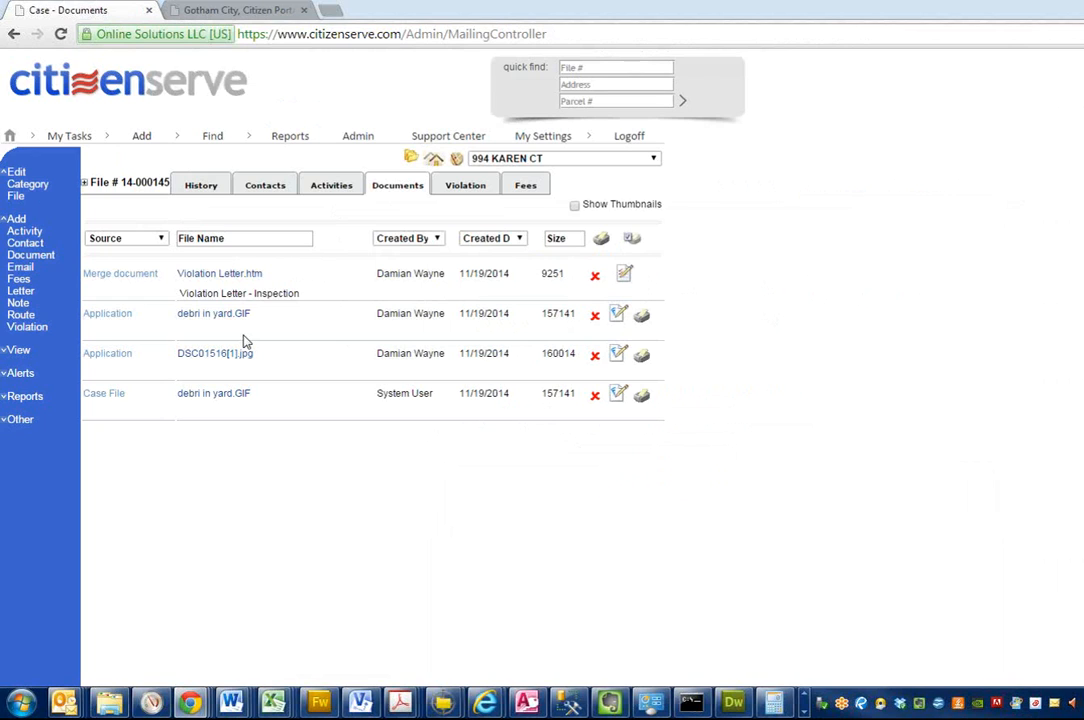
click(17, 198)
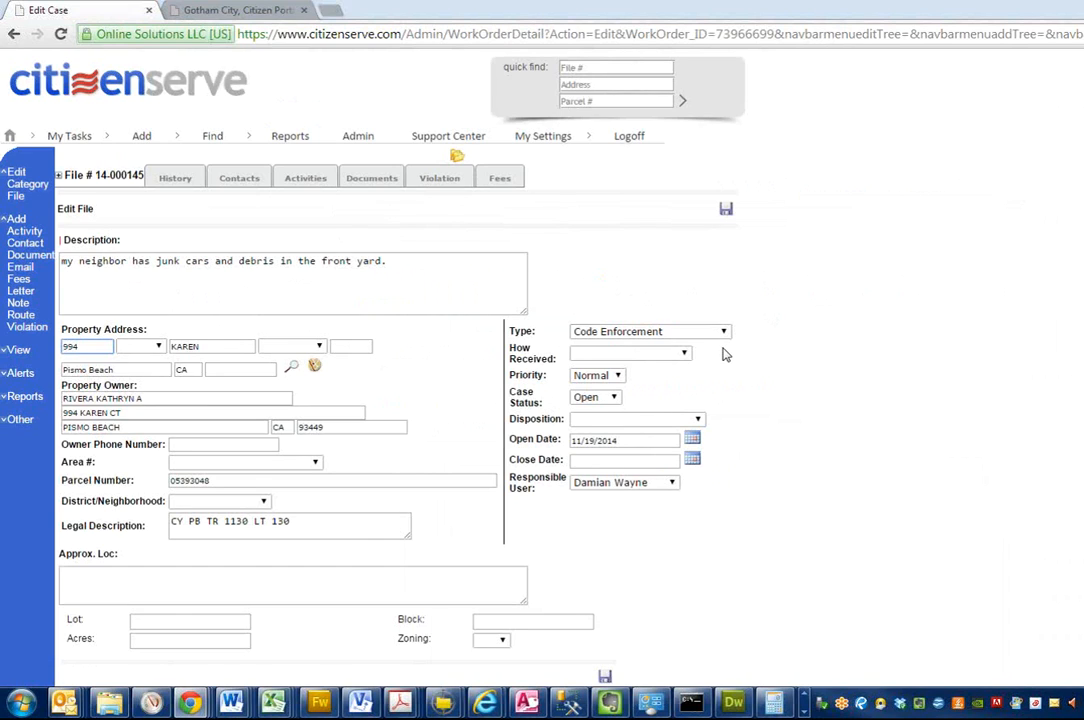
click(594, 397)
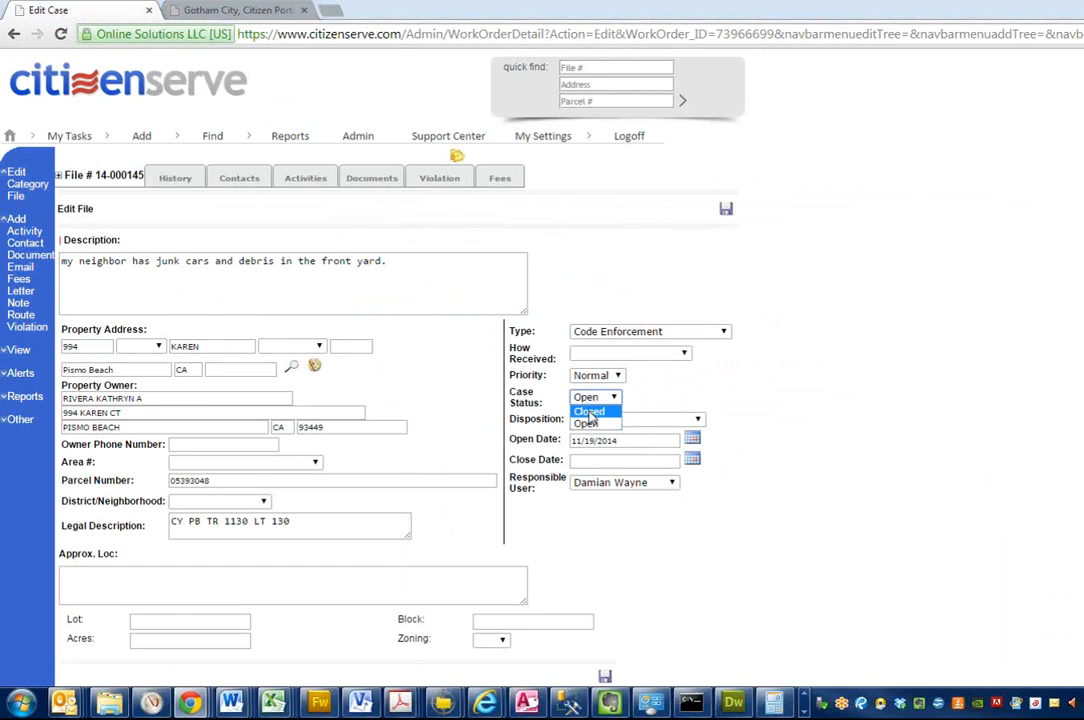
click(589, 413)
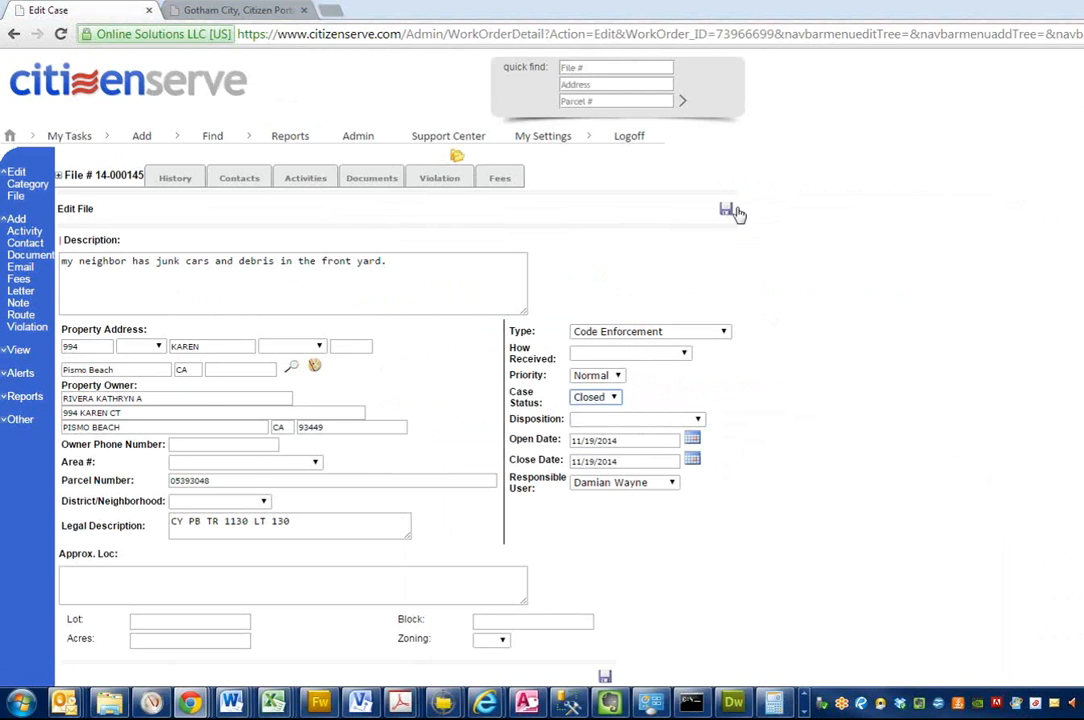
click(622, 419)
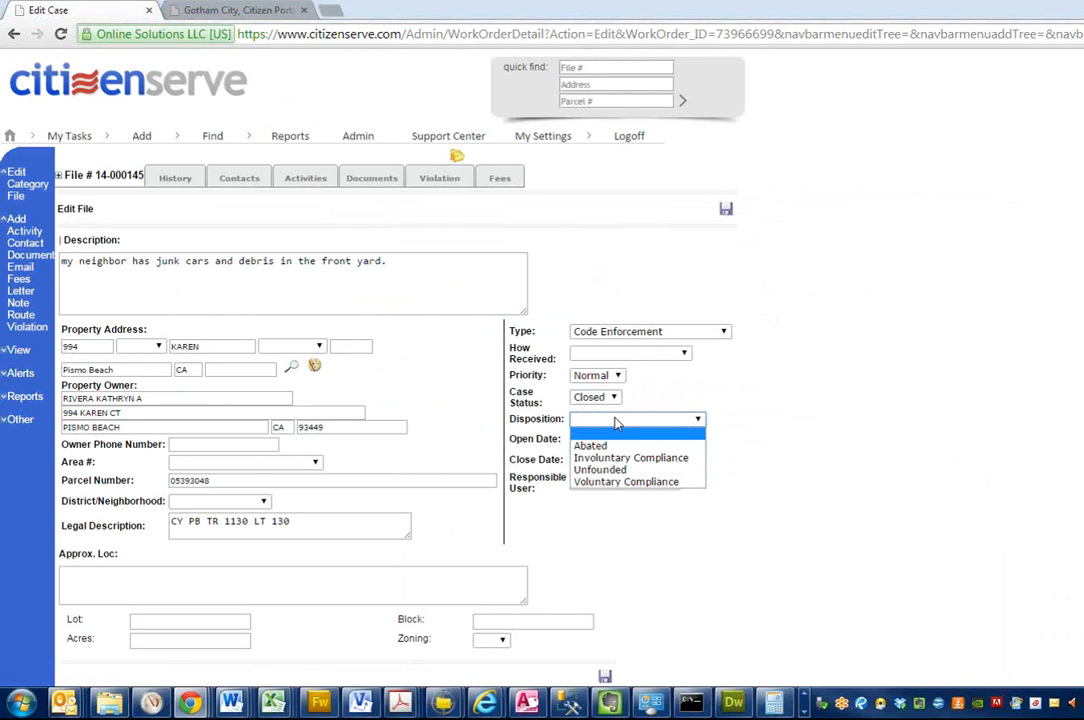
click(610, 489)
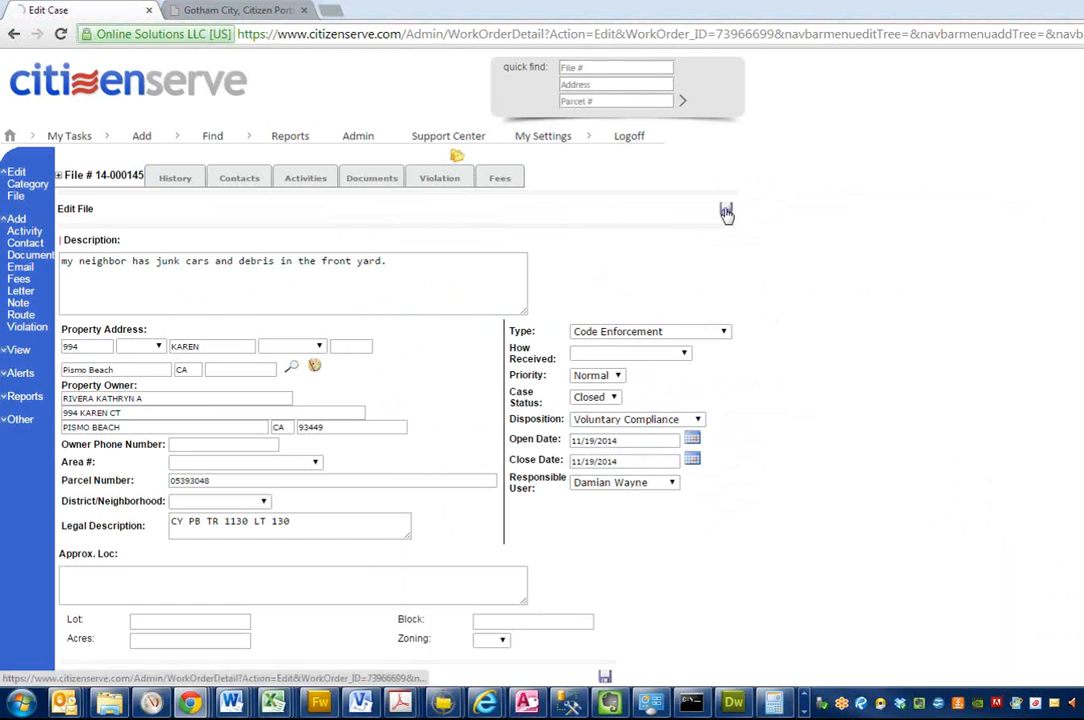
click(726, 211)
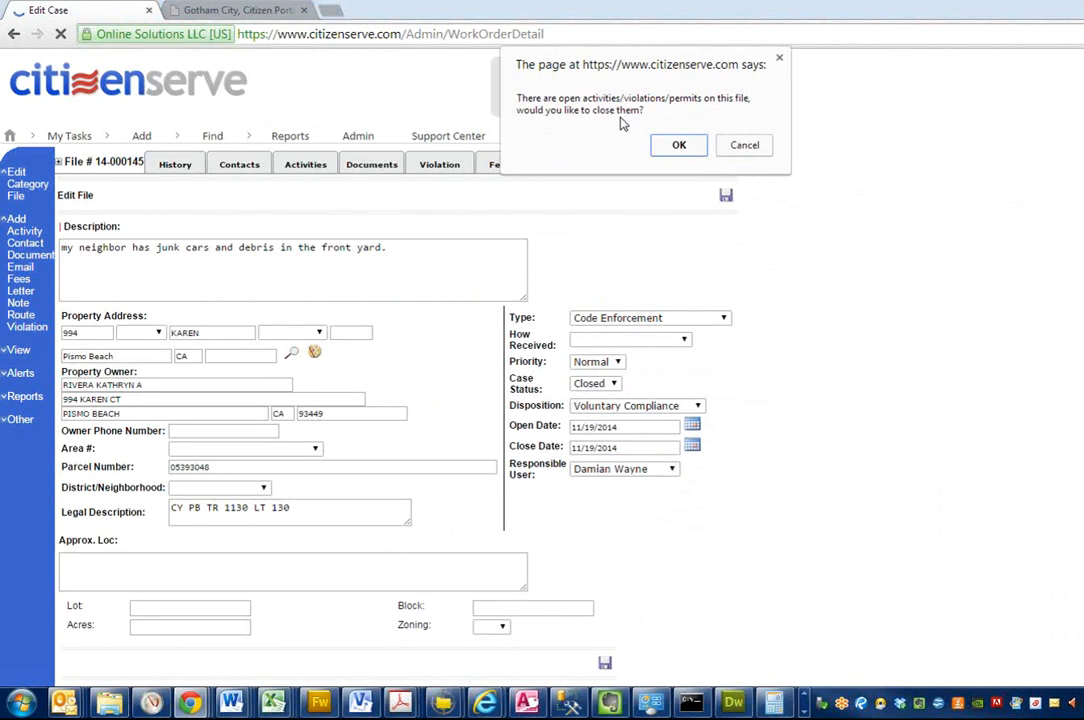
click(678, 145)
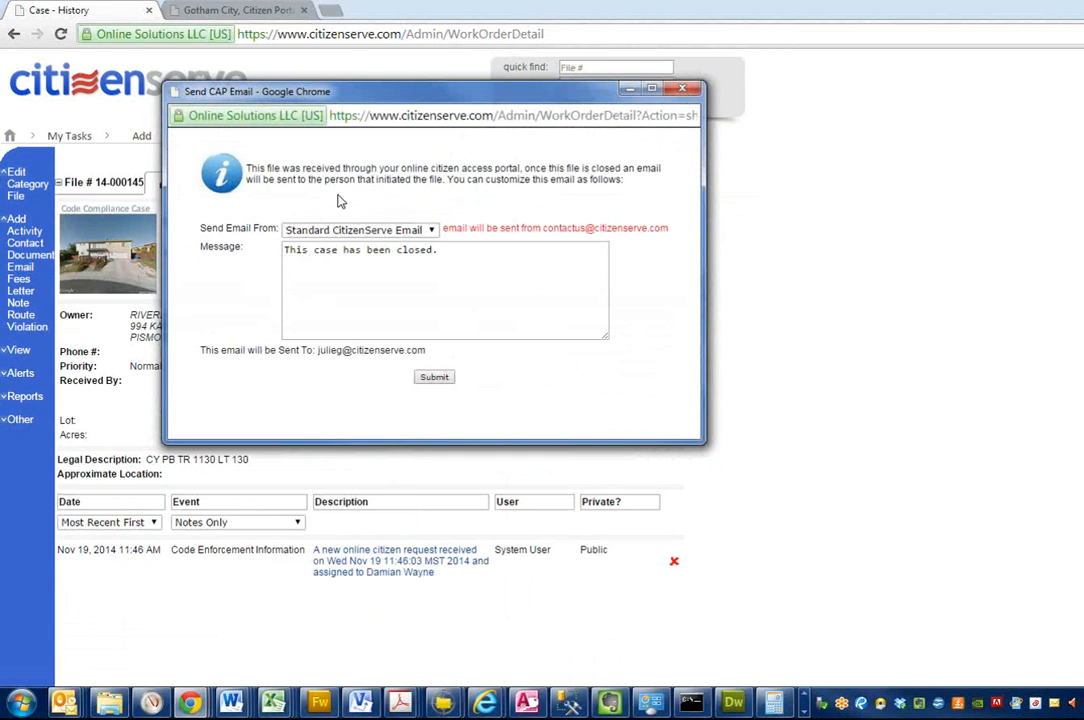
Step: Extend the closure email to "This case has been closed, all violations have been closed. Thank you for making our city even better!" and send it
click(470, 256)
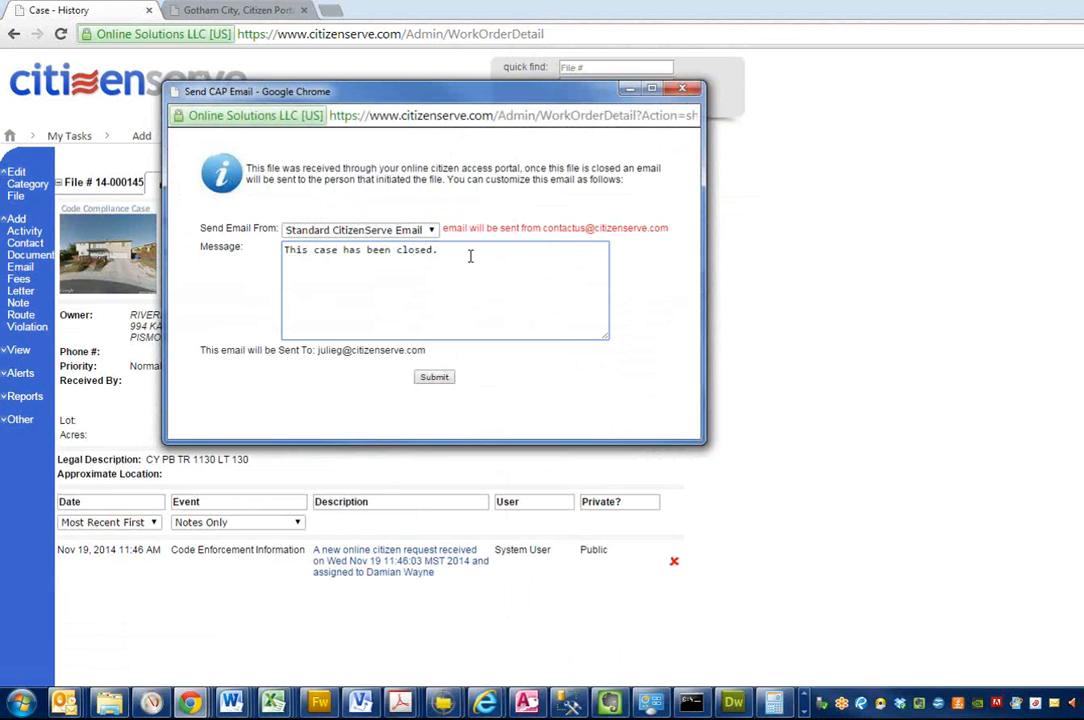
text(, all violations have been clossed.)
key(BackSpace)
key(BackSpace)
key(BackSpace)
key(BackSpace)
key(BackSpace)
text(ed.  Than)
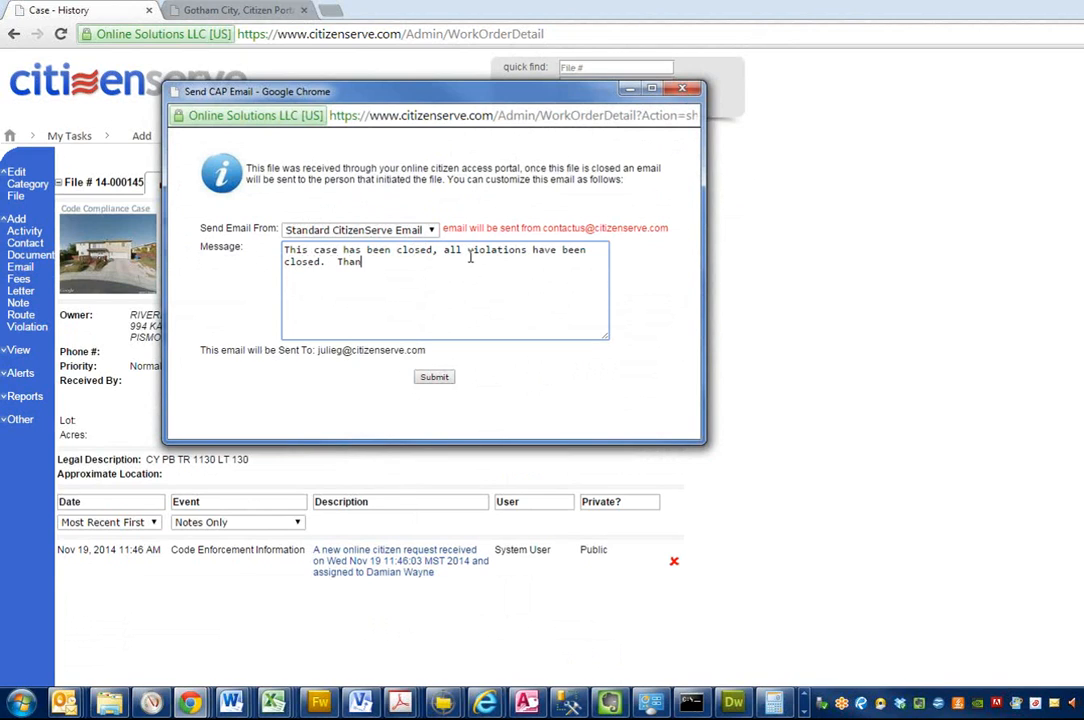
text(k you for making our city even better!)
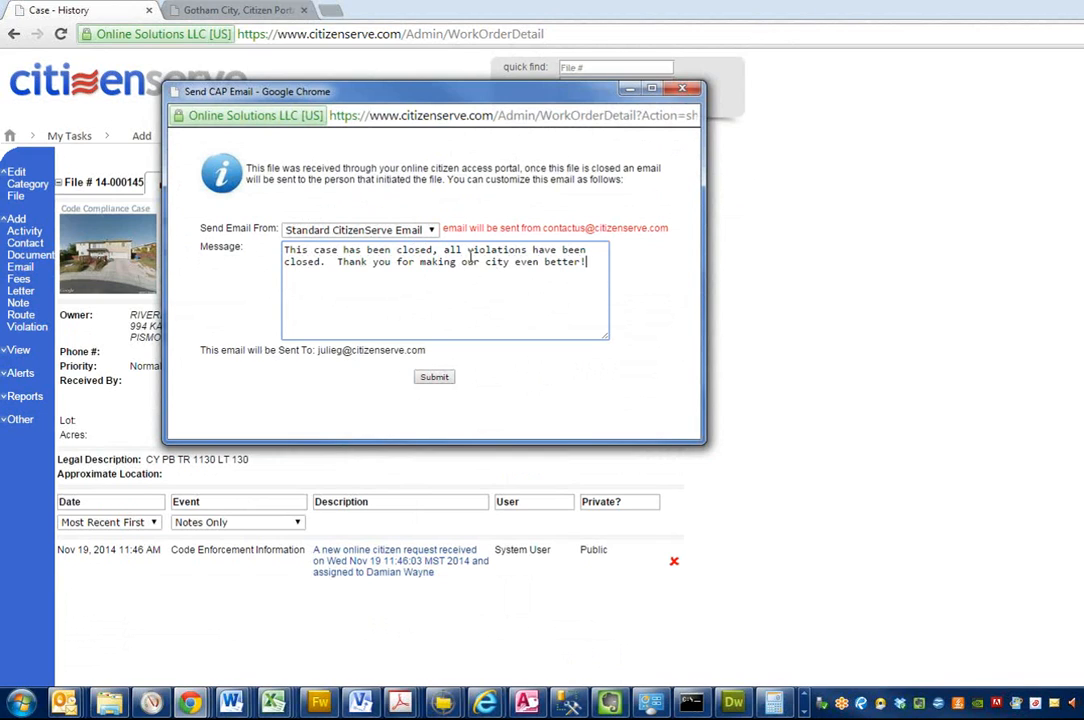
click(431, 379)
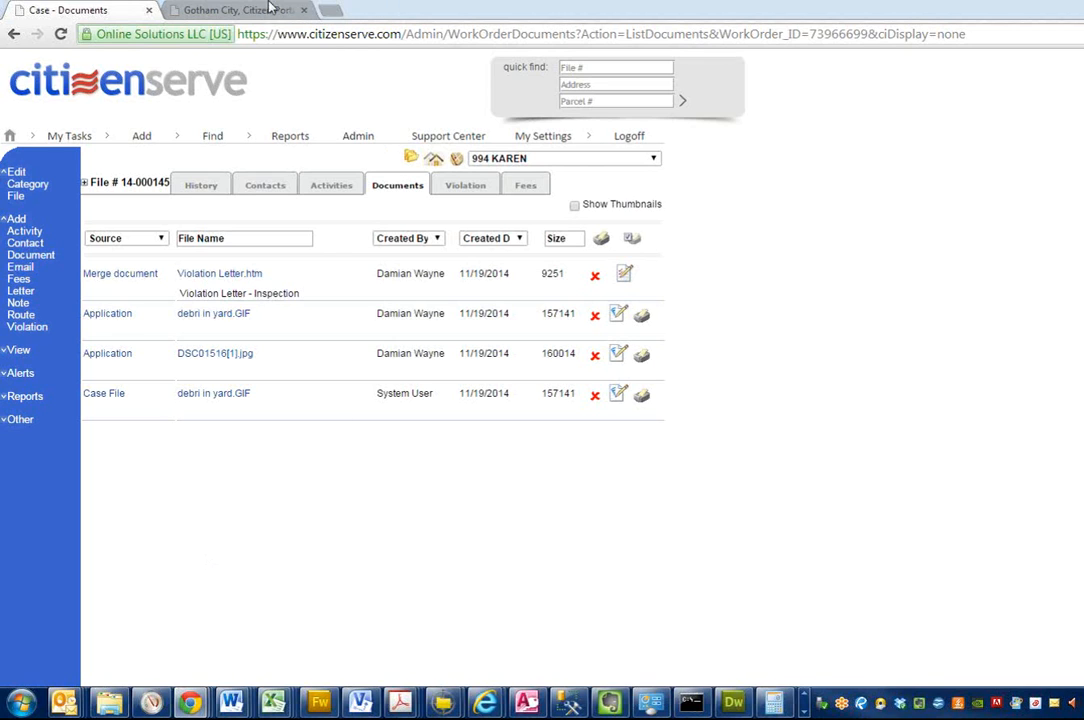
Step: Run the Open Code Enforcement Complaints report in the citizen portal, enlarge its map window and view the Pismo Beach area
click(240, 10)
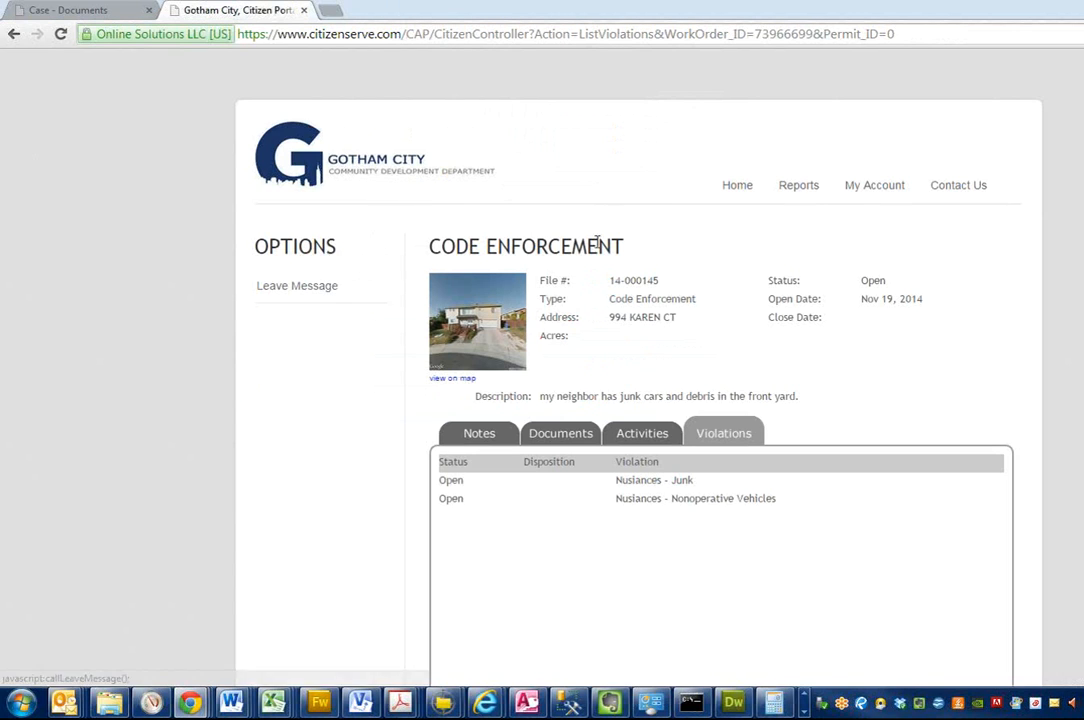
click(818, 190)
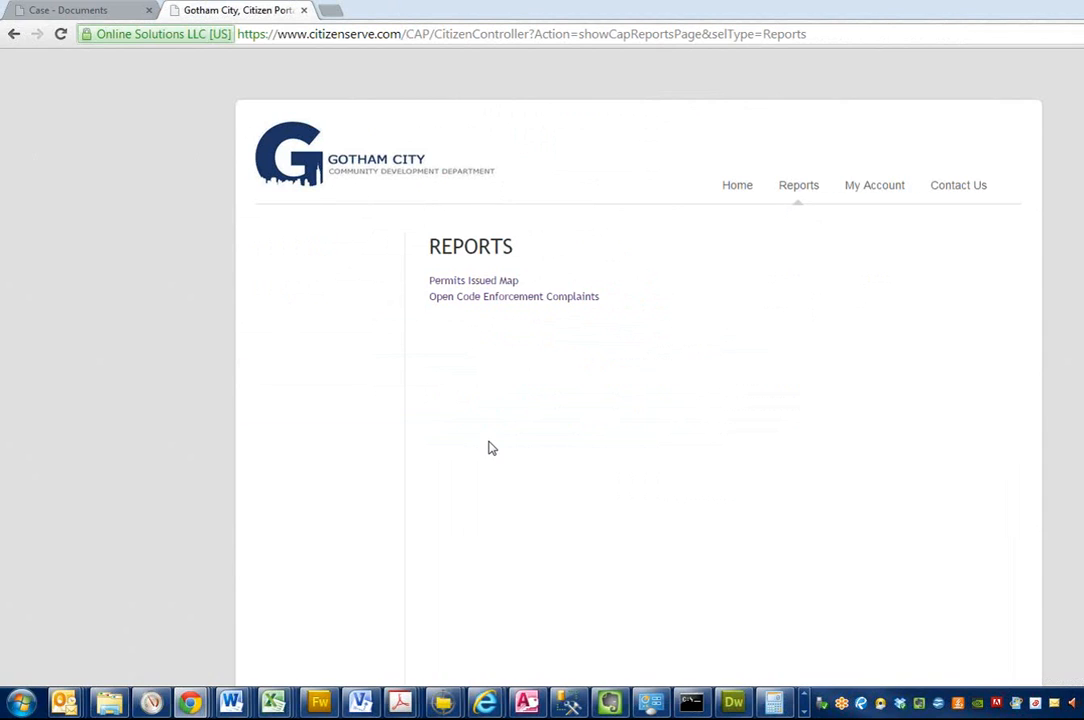
click(497, 300)
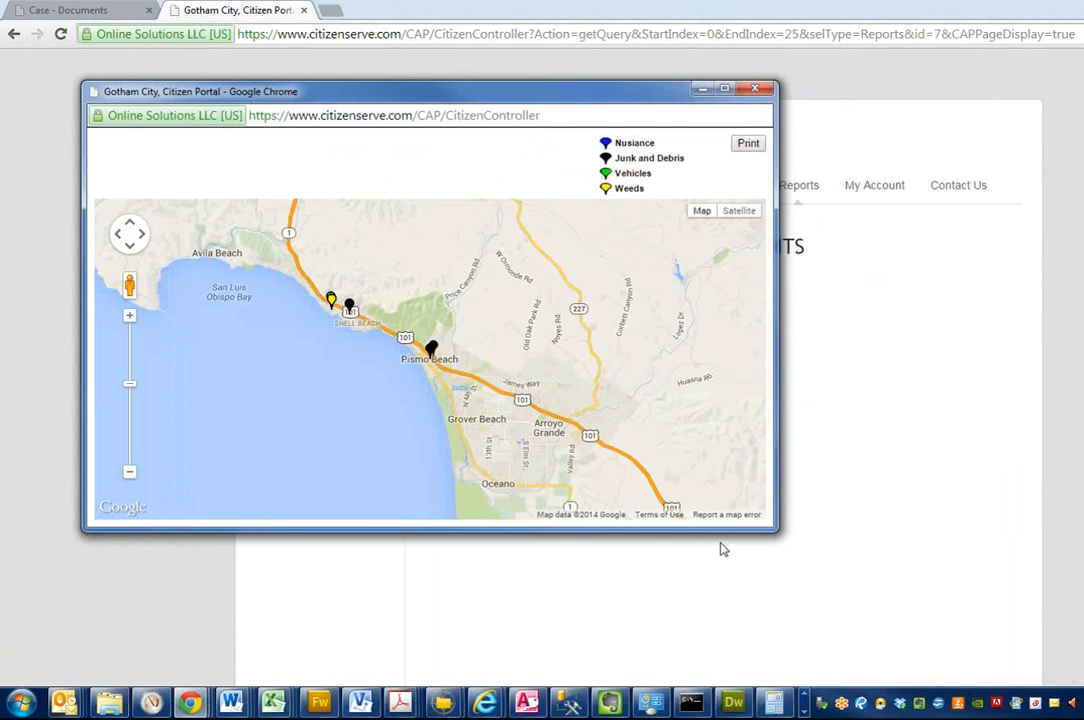
drag(777, 527, 877, 632)
scroll(393, 359, up, 2)
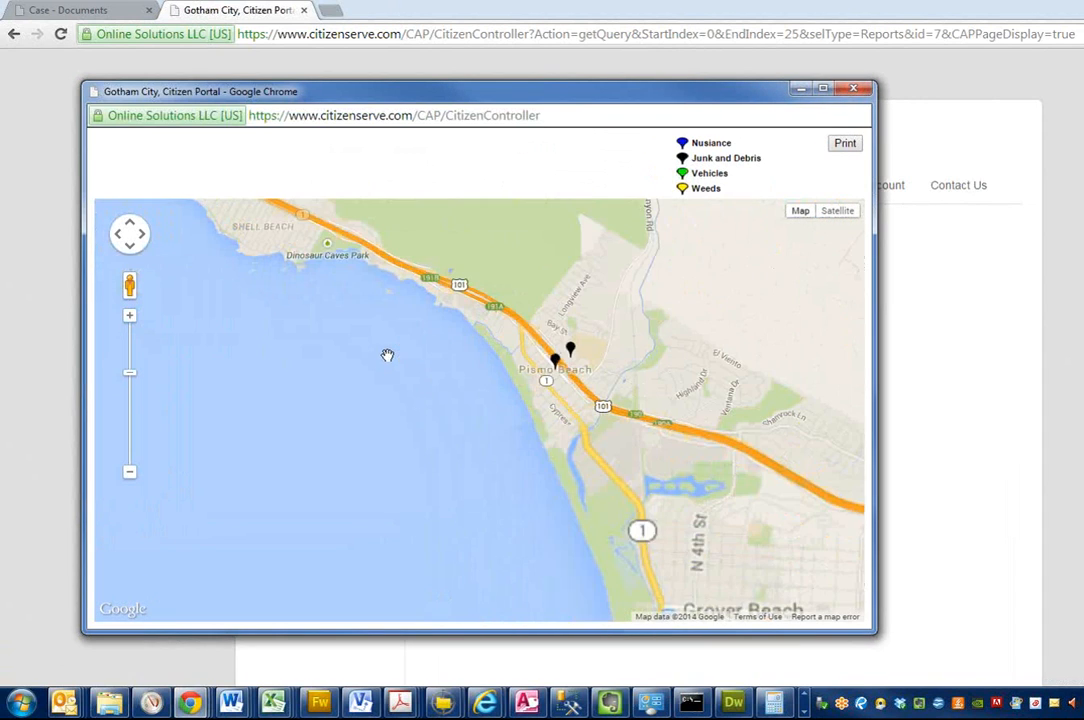
Step: Check the details of a black complaint pin at Pismo Beach, examine the pins around Shell Beach, and close the map
click(557, 362)
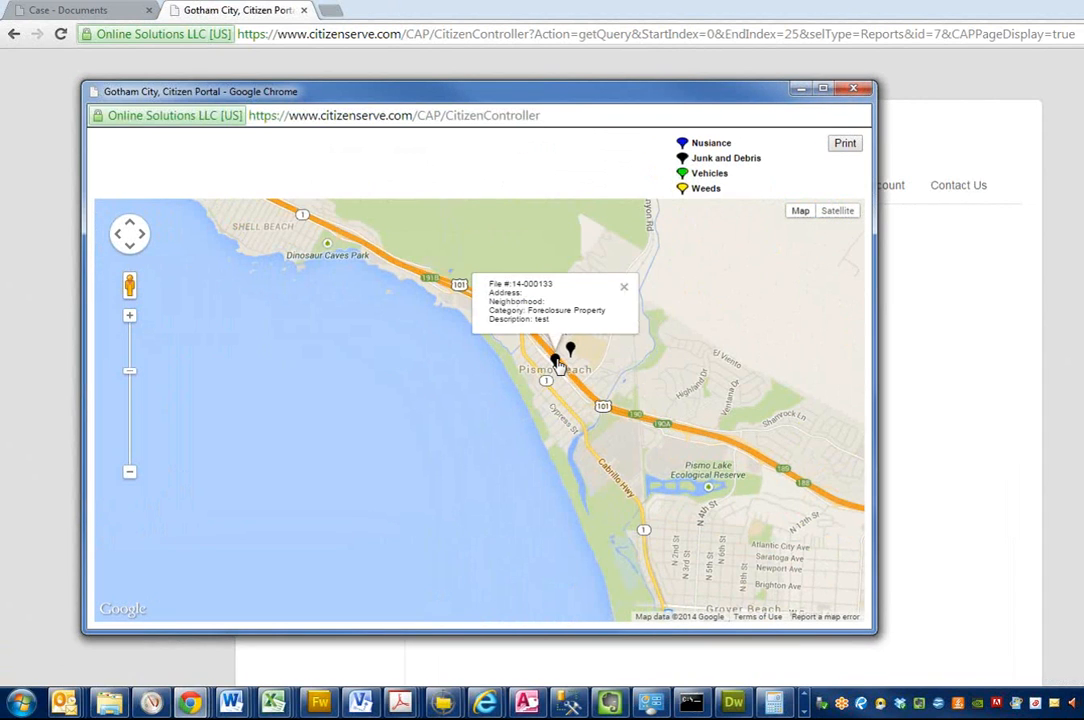
click(623, 287)
drag(504, 339, 764, 569)
drag(334, 362, 525, 595)
scroll(542, 571, down, 1)
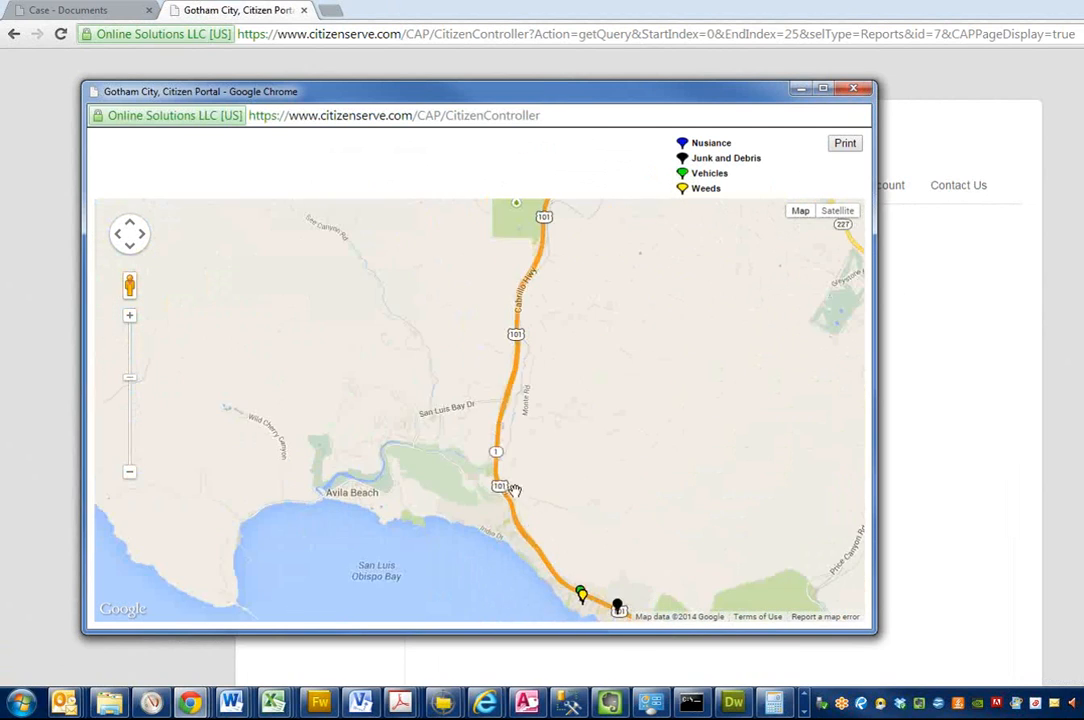
scroll(619, 529, up, 1)
drag(619, 525, 547, 365)
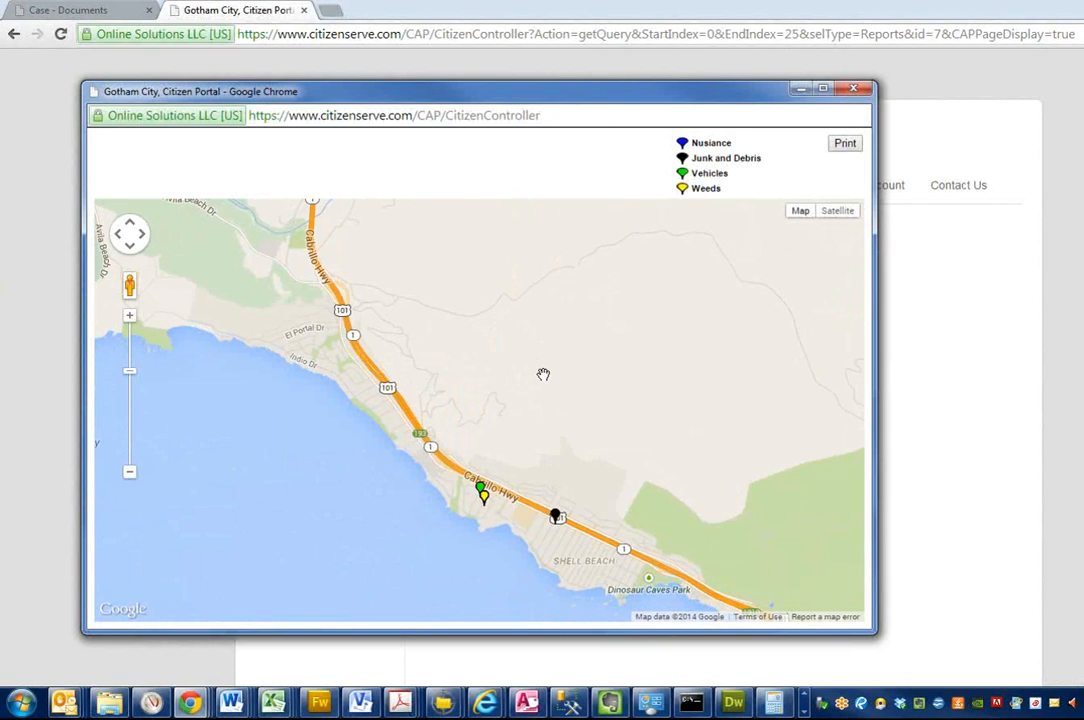
click(853, 88)
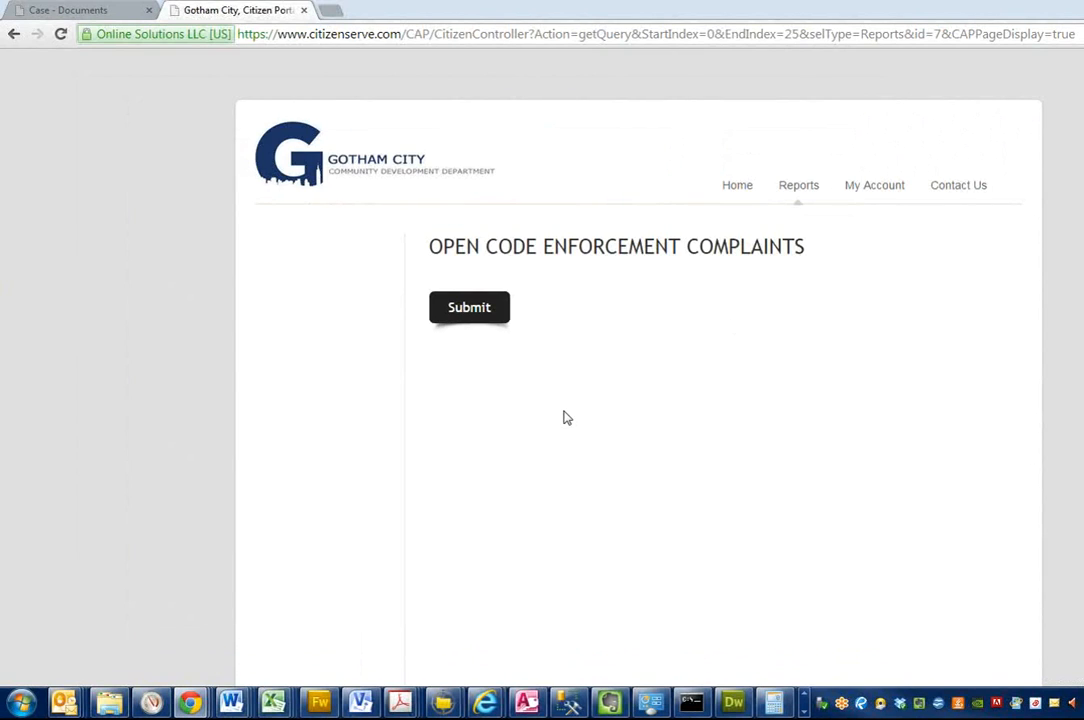